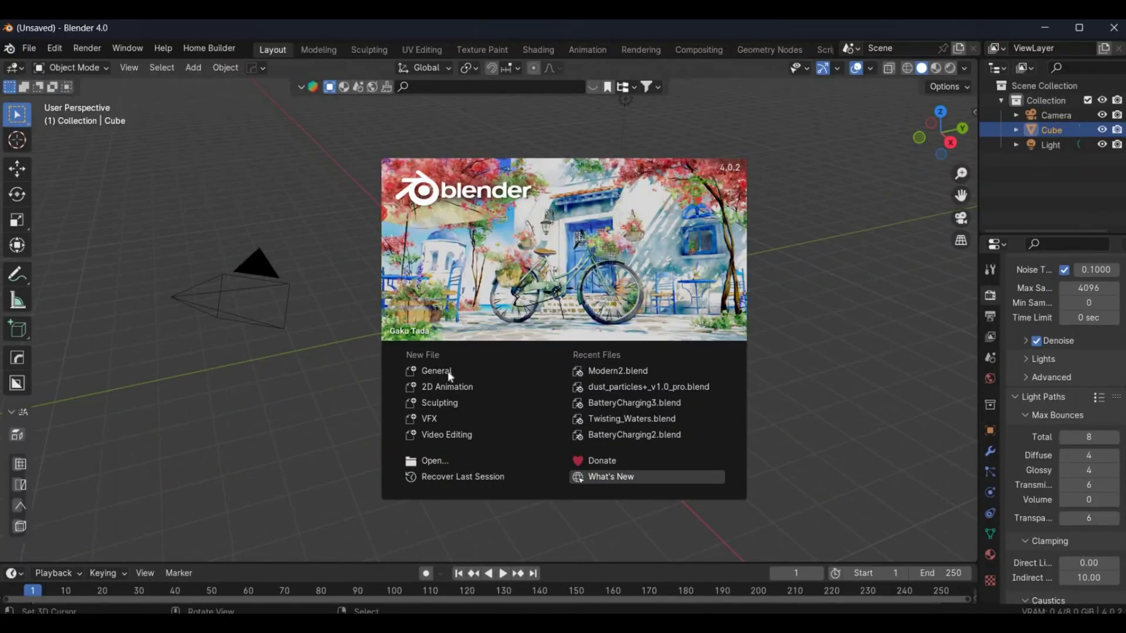
Dismiss the startup splash to reveal the default cube, camera and light scene
left_click(512, 321)
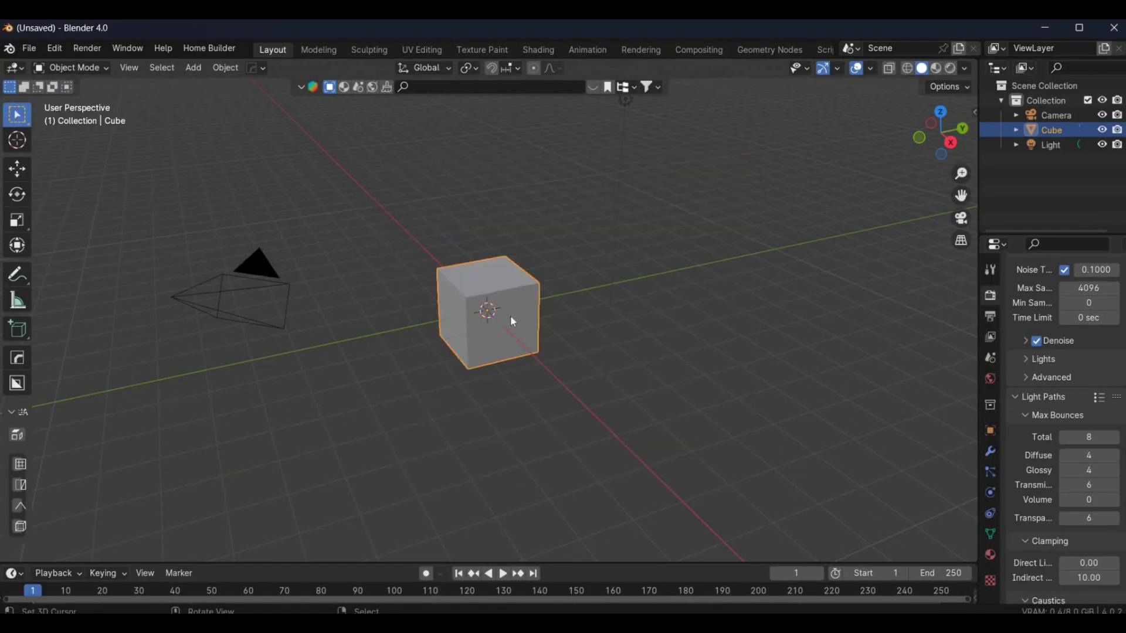
Delete the default objects and add a UV sphere raised along the Z axis
key("a")
key("Delete")
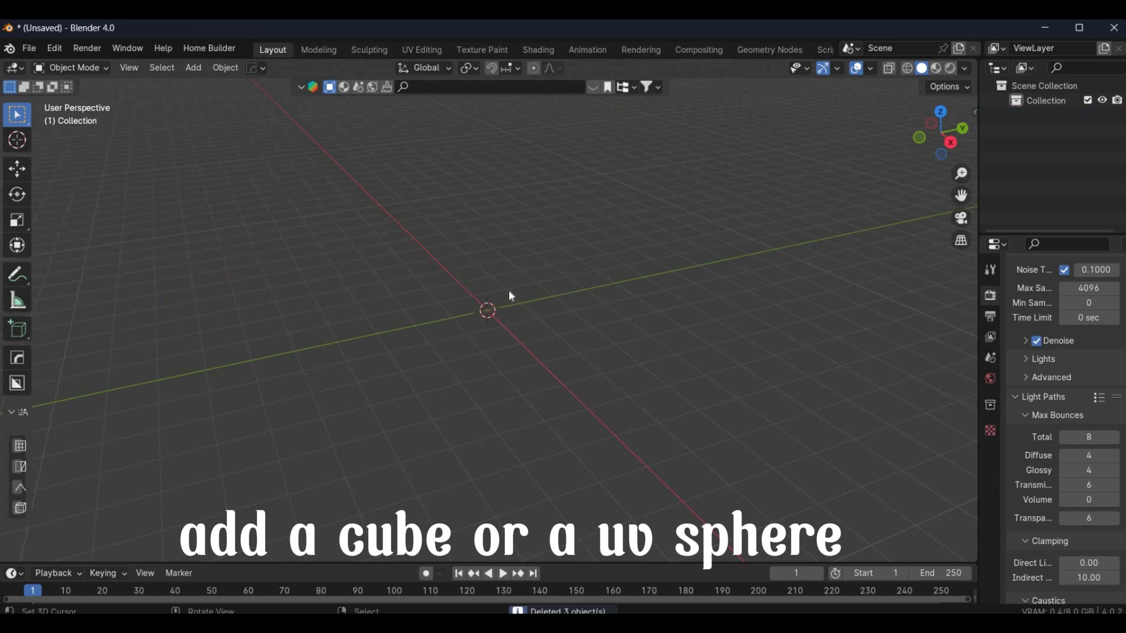
key("shift+a")
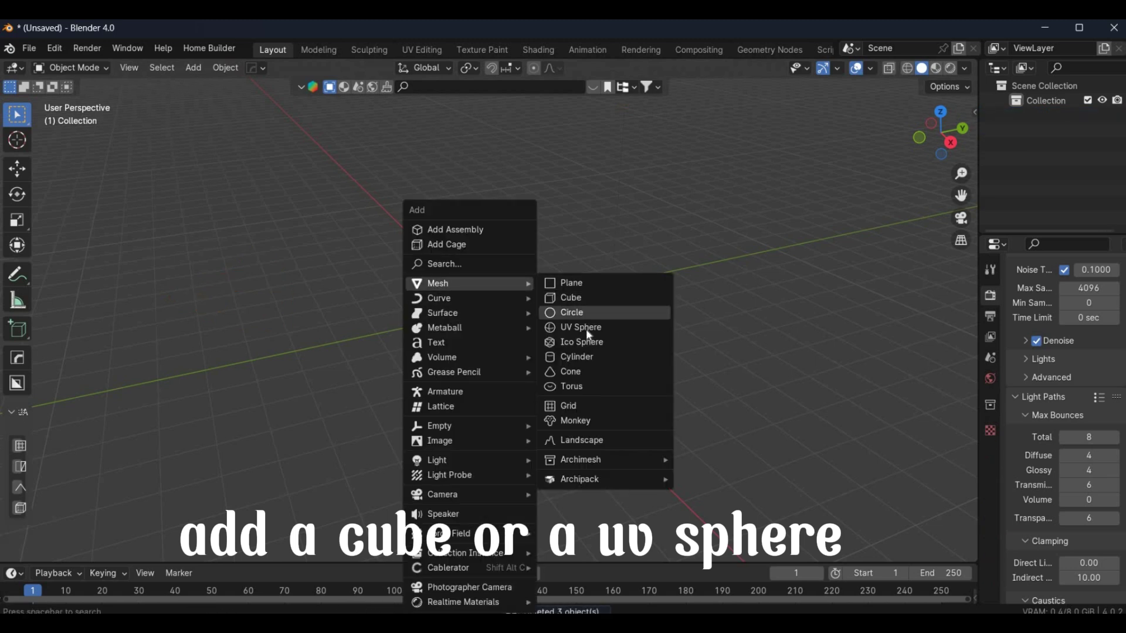
left_click(586, 328)
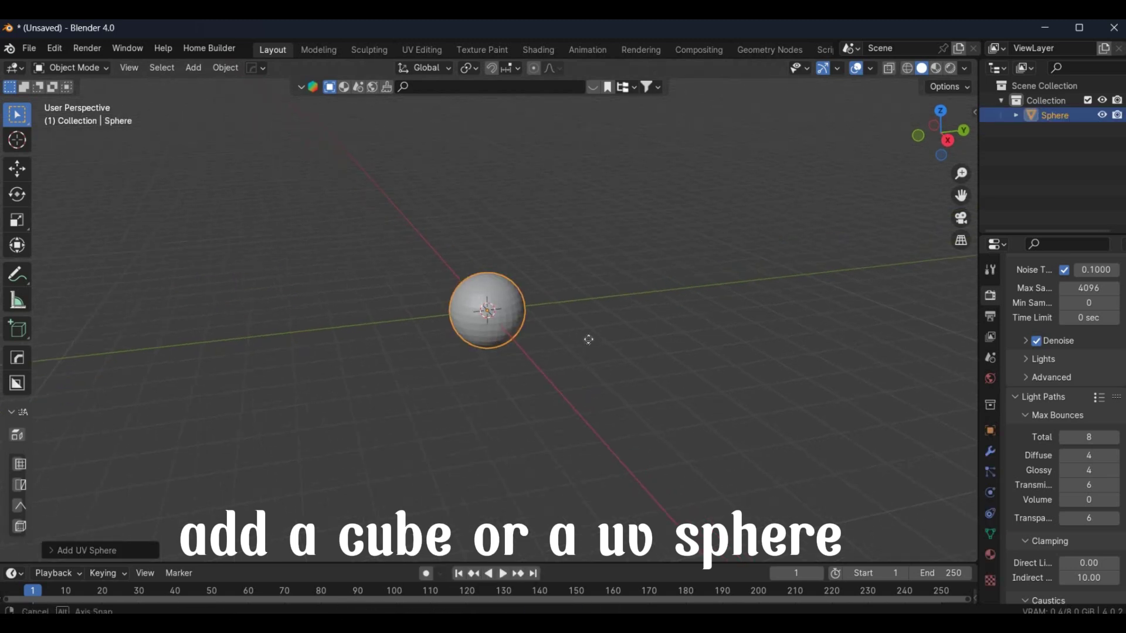
scroll(588, 339, "up", 3)
key("g")
key("z")
left_click(580, 375)
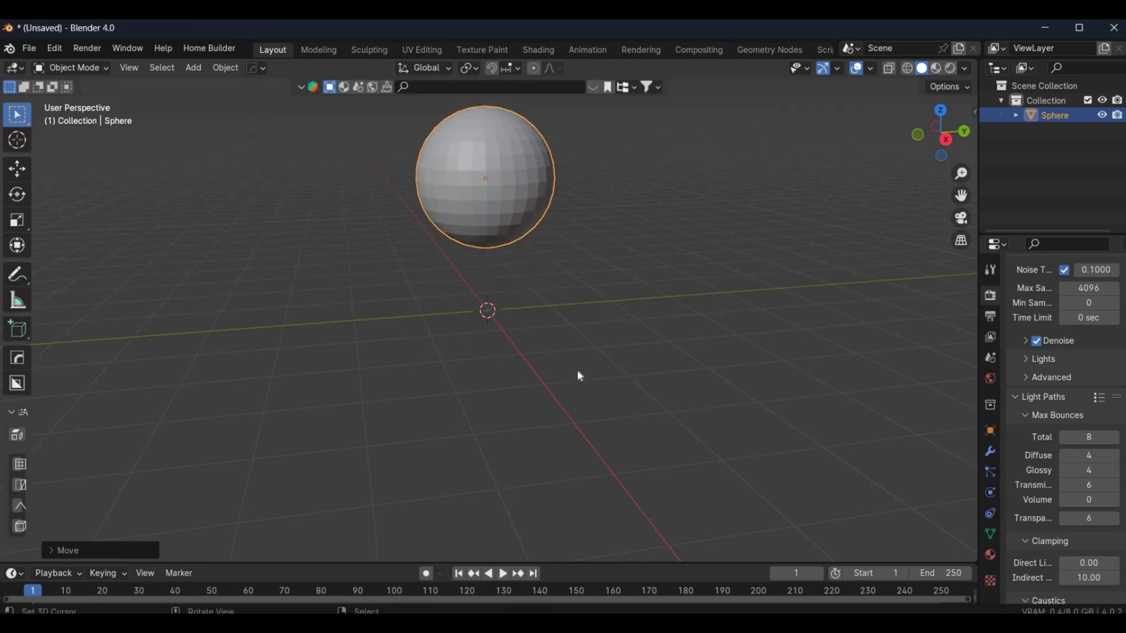
middle_click_drag(579, 377, 559, 368)
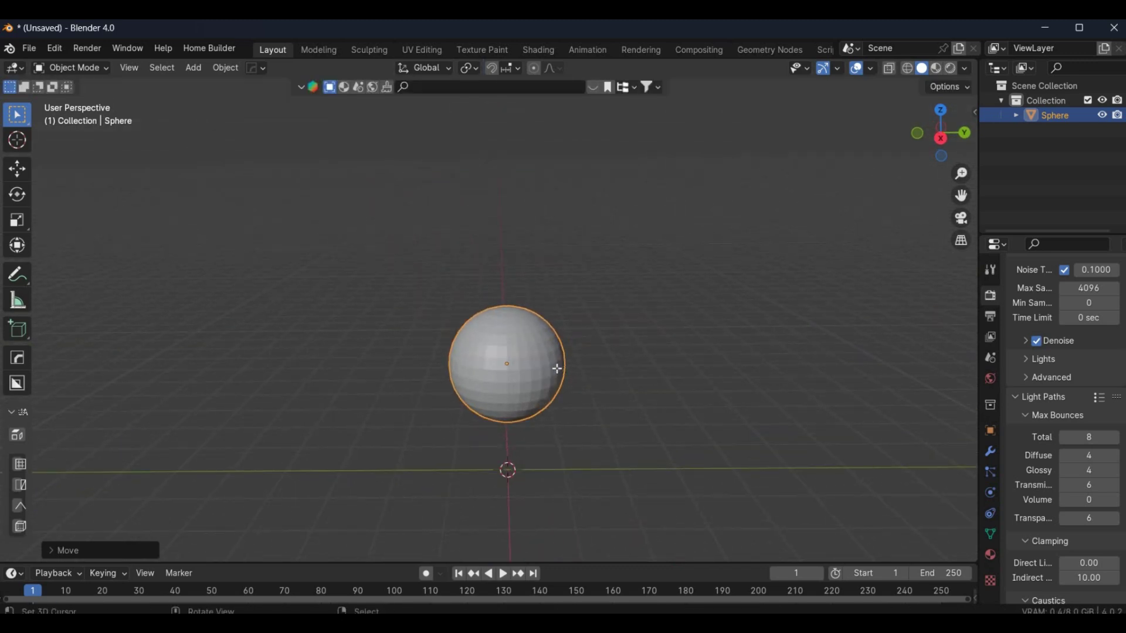
Subdivide the sphere's mesh in Edit Mode, then view it from the top
key("Tab")
right_click(515, 284)
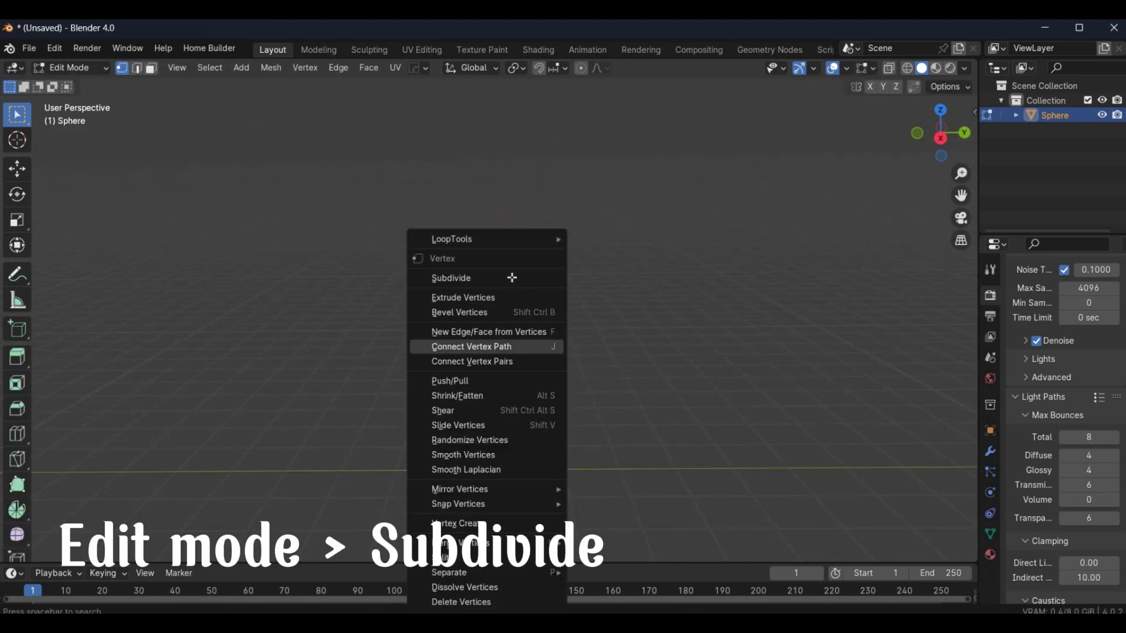
left_click(512, 279)
scroll(550, 326, "up", 2)
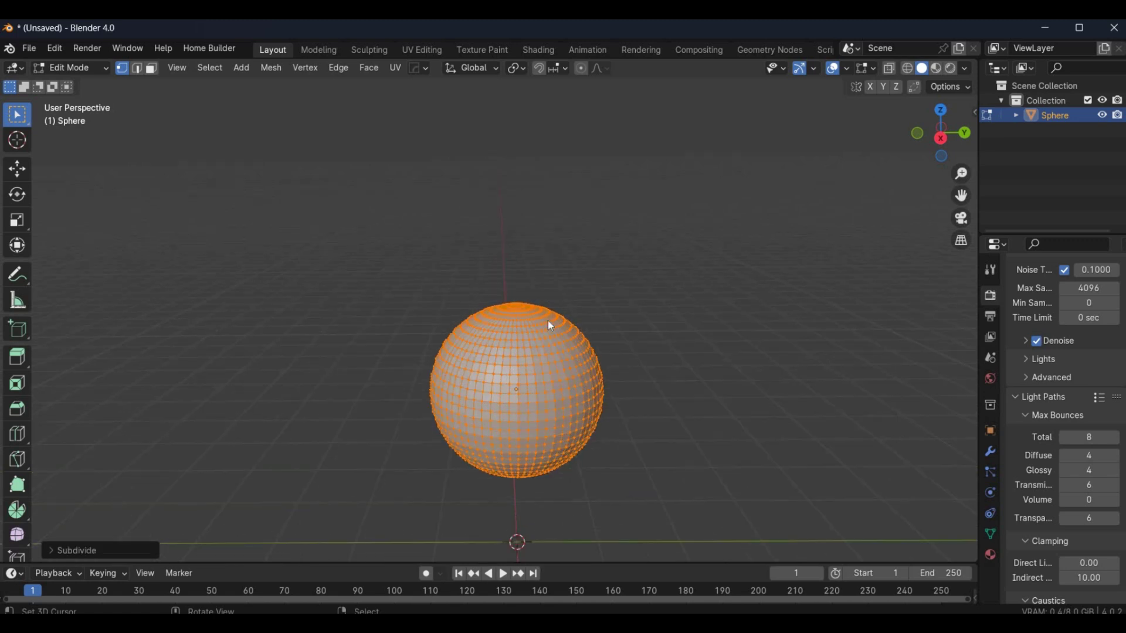
key("Tab")
key("KP_7")
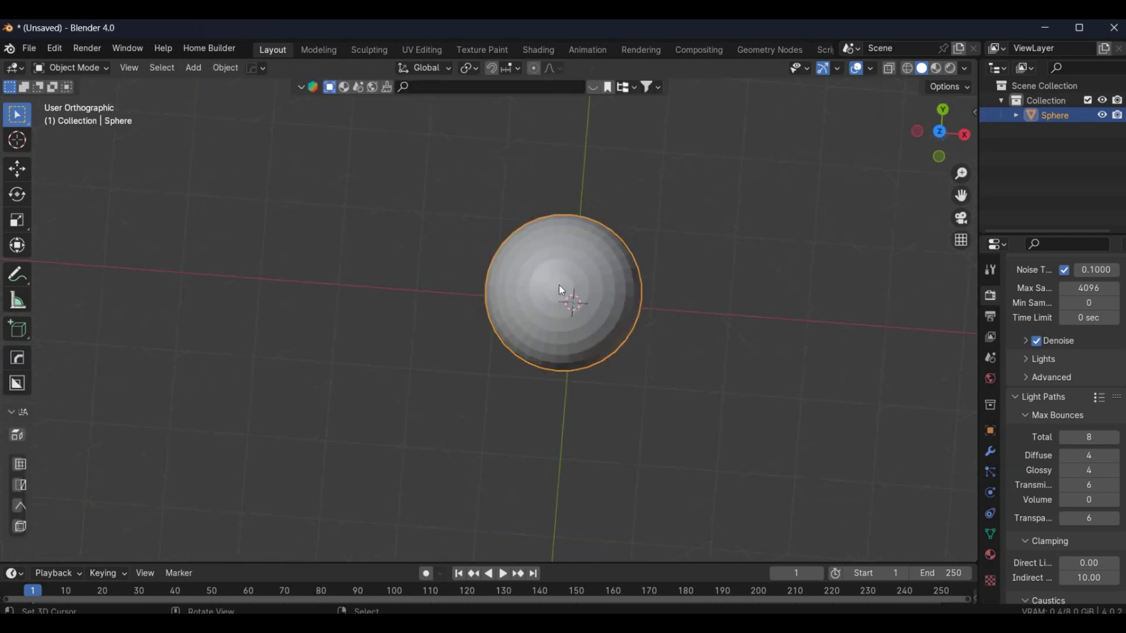
key("shift+a")
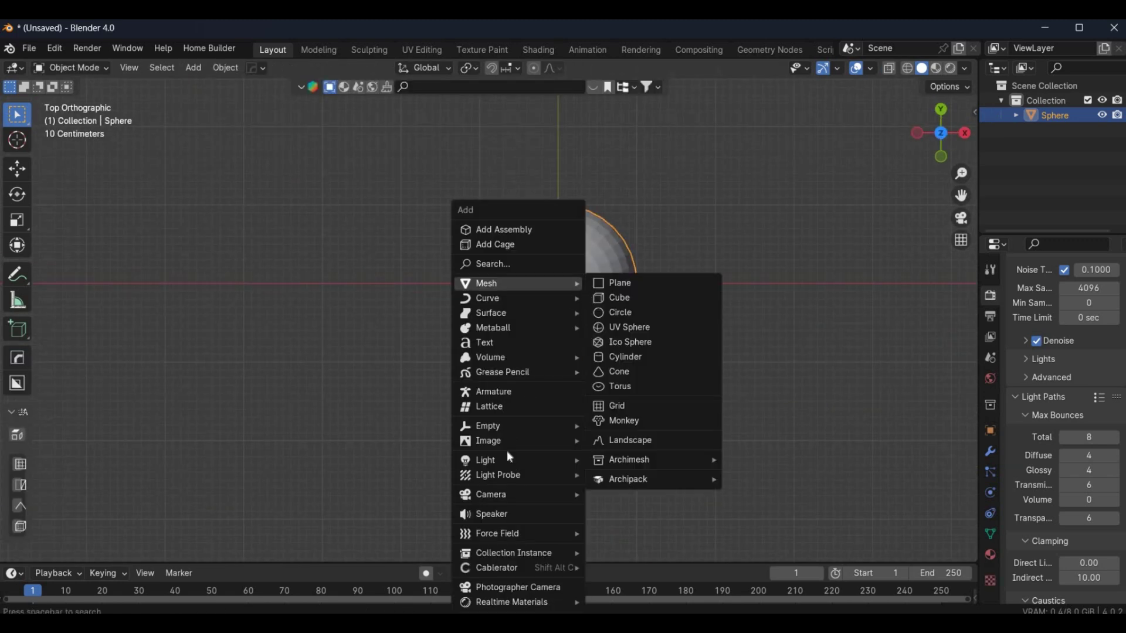
mouse_move(488, 426)
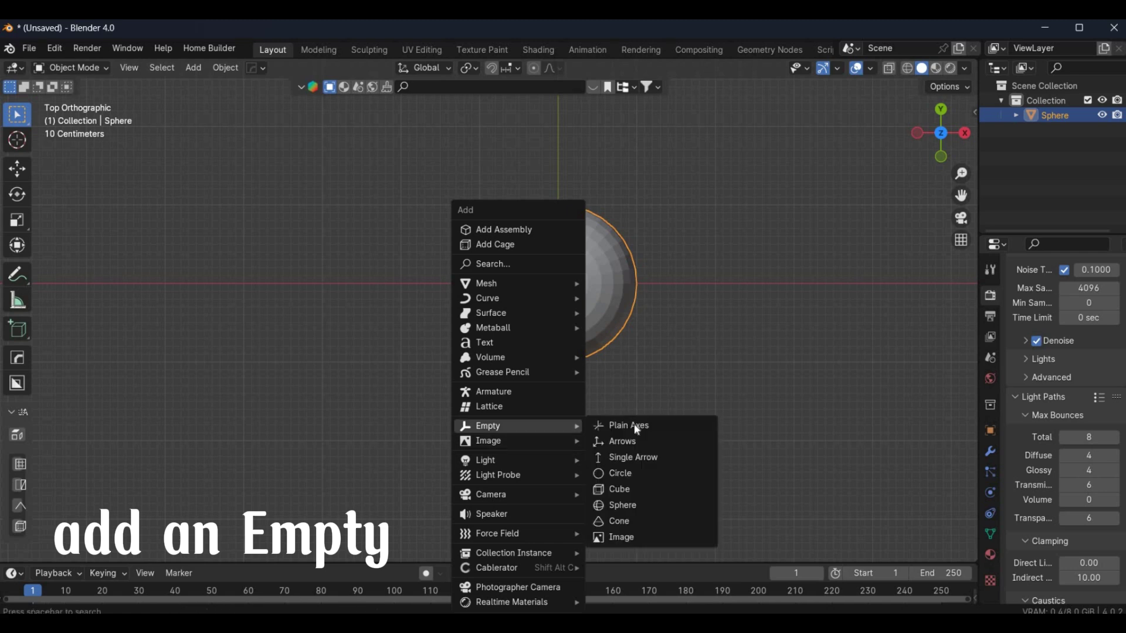
Add a plain-axes Empty, lower it along Z beneath the sphere, and enlarge the timeline
left_click(639, 425)
middle_click_drag(599, 304, 672, 323)
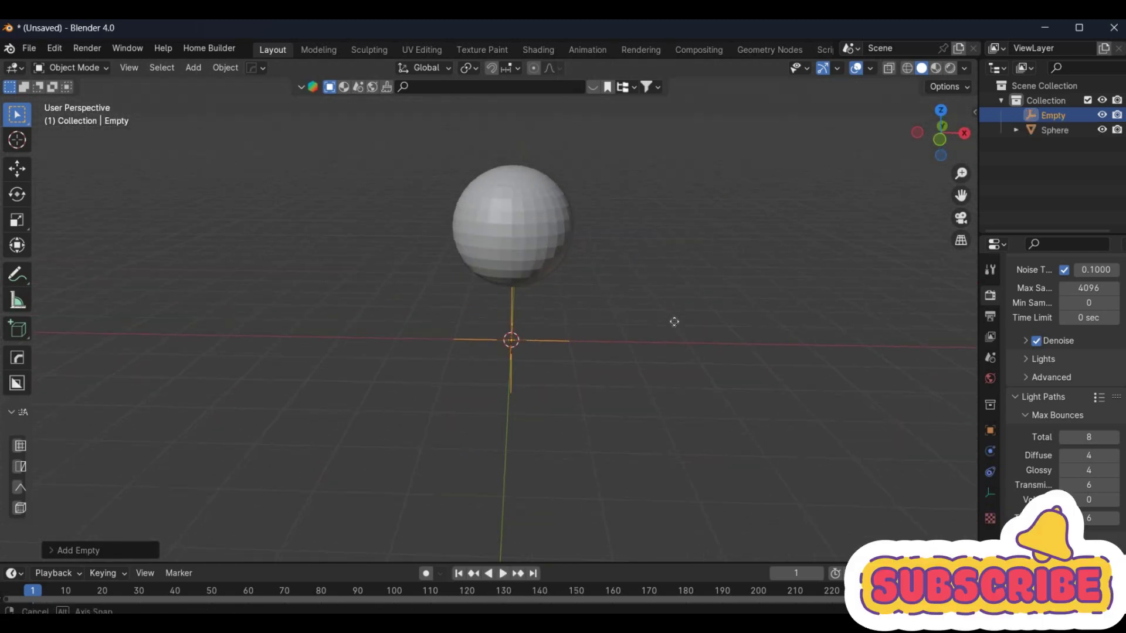
key("g")
key("z")
left_click(463, 525)
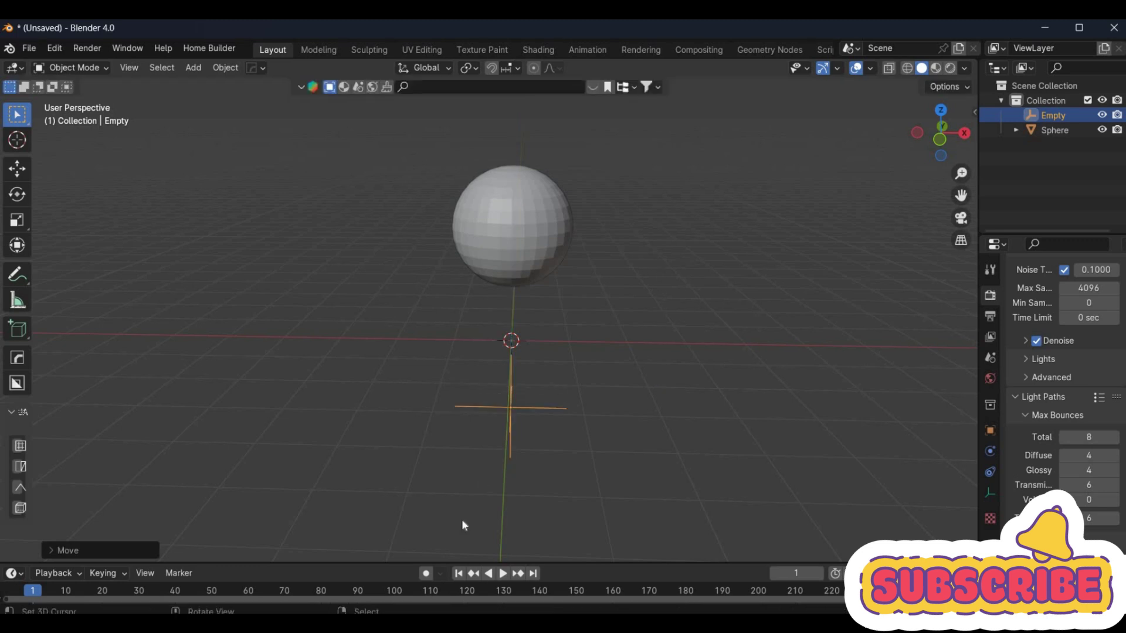
mouse_move(462, 526)
middle_mouse_down()
mouse_move(415, 563)
mouse_move(418, 524)
middle_mouse_up()
left_click_drag(86, 565, 53, 518)
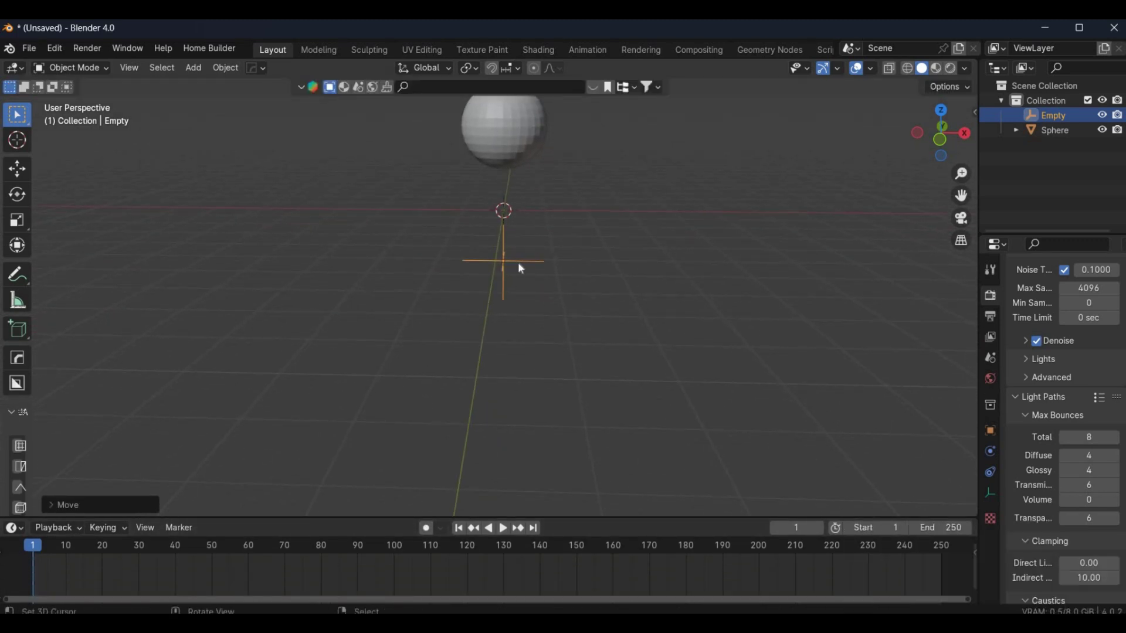
Keyframe the Empty's location at frame 1 and set the scene end frame to 120
key("i")
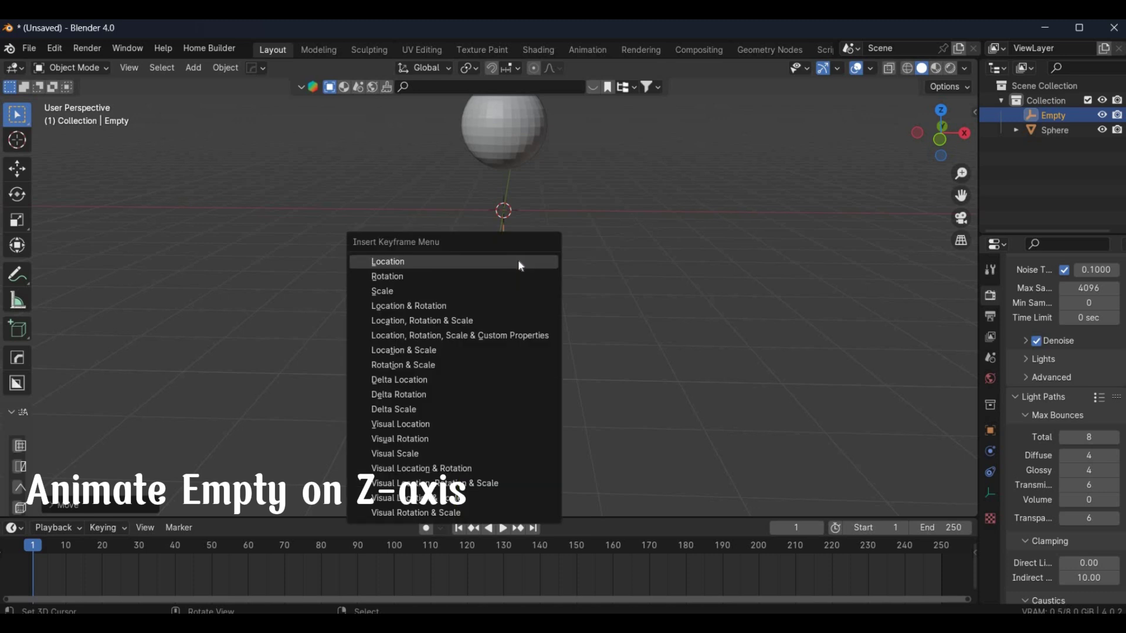
left_click(419, 266)
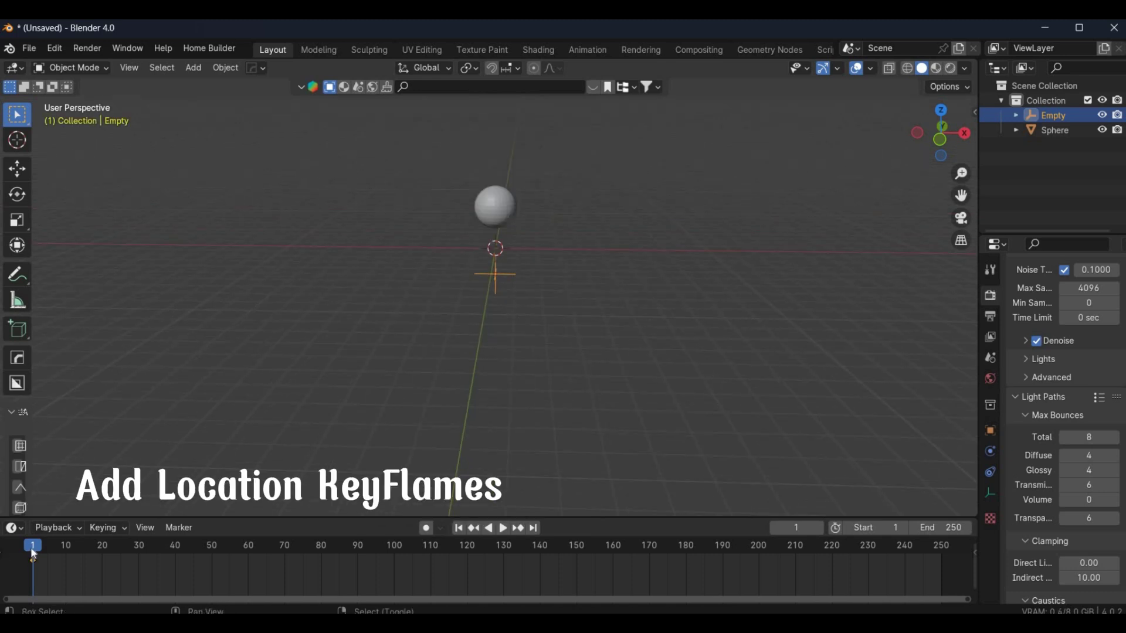
key("space")
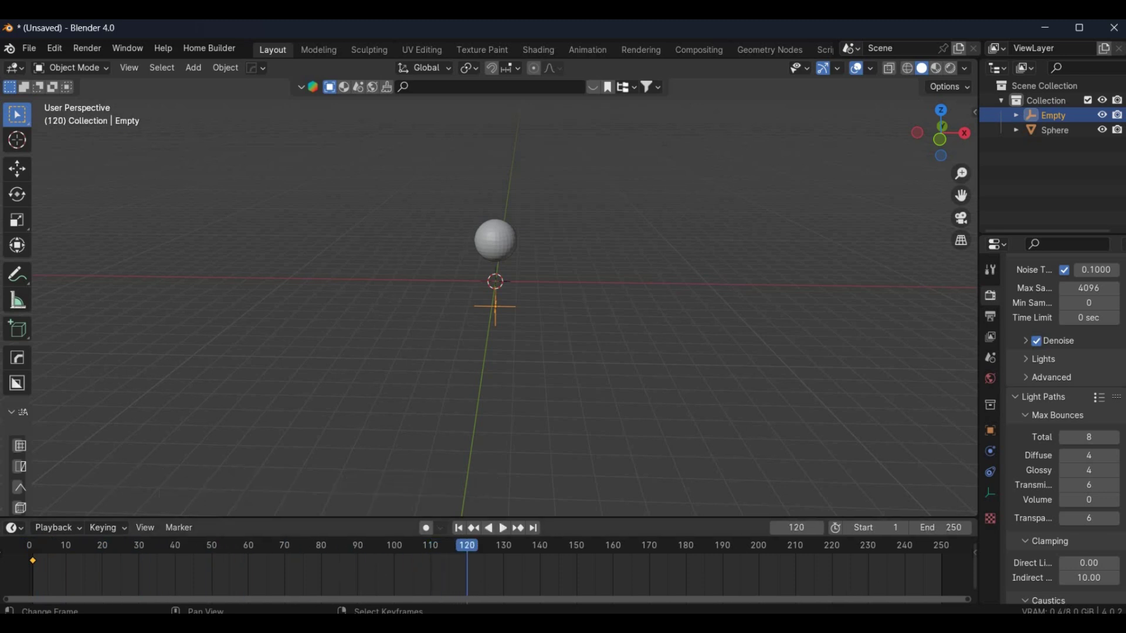
left_click(947, 528)
type("120")
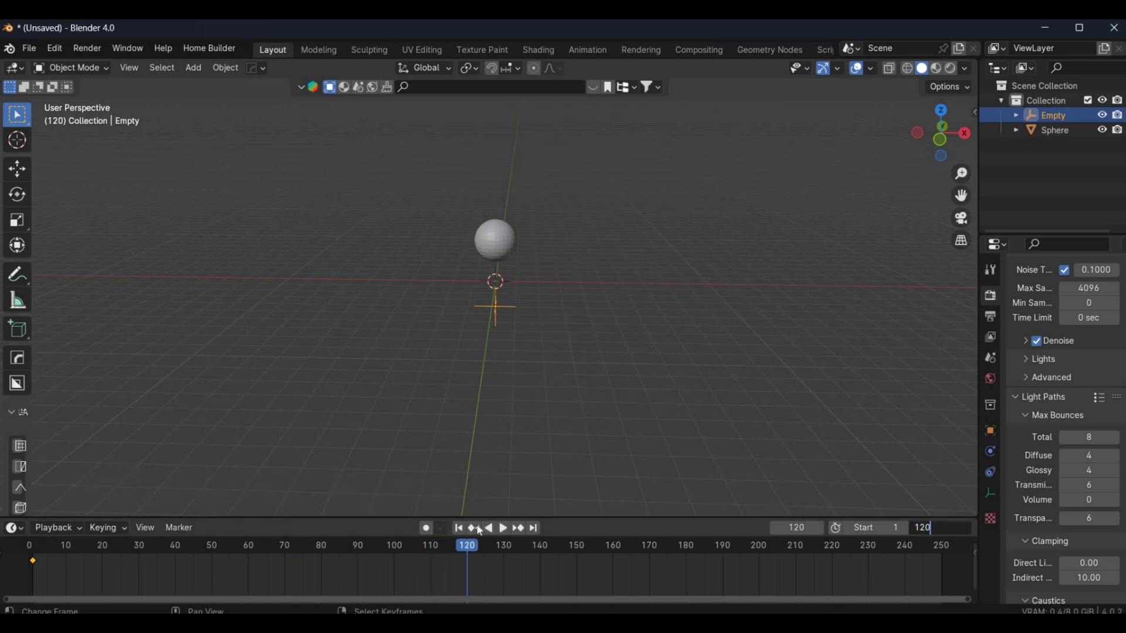
key("Return")
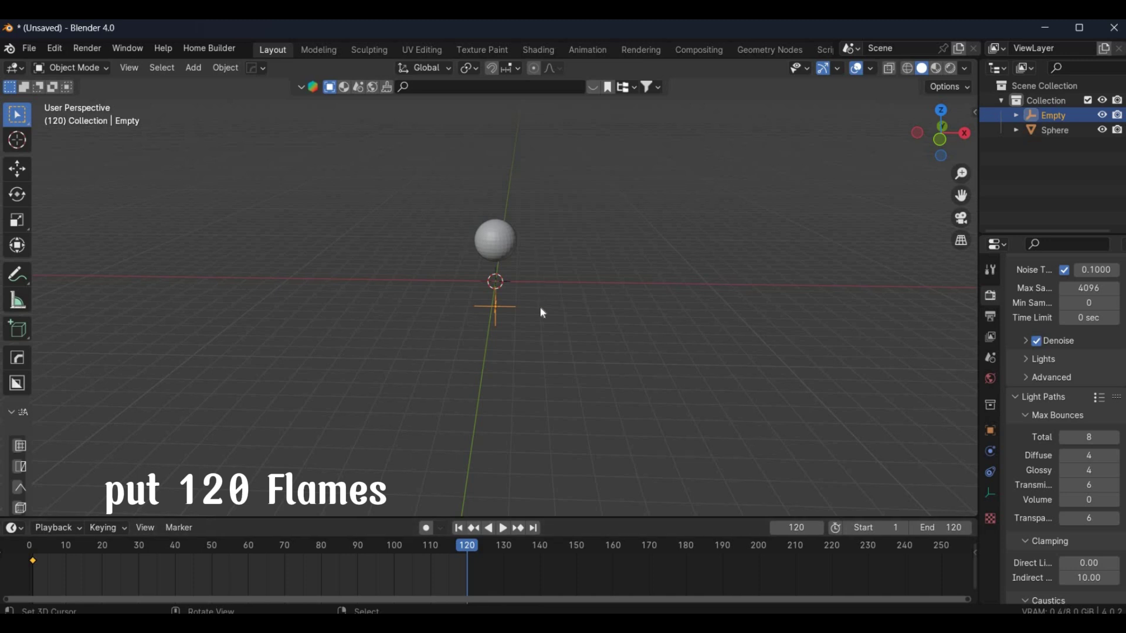
Raise the Empty above the sphere, keyframe its location at frame 120, and preview playback
middle_click_drag(543, 313, 592, 134)
key("g")
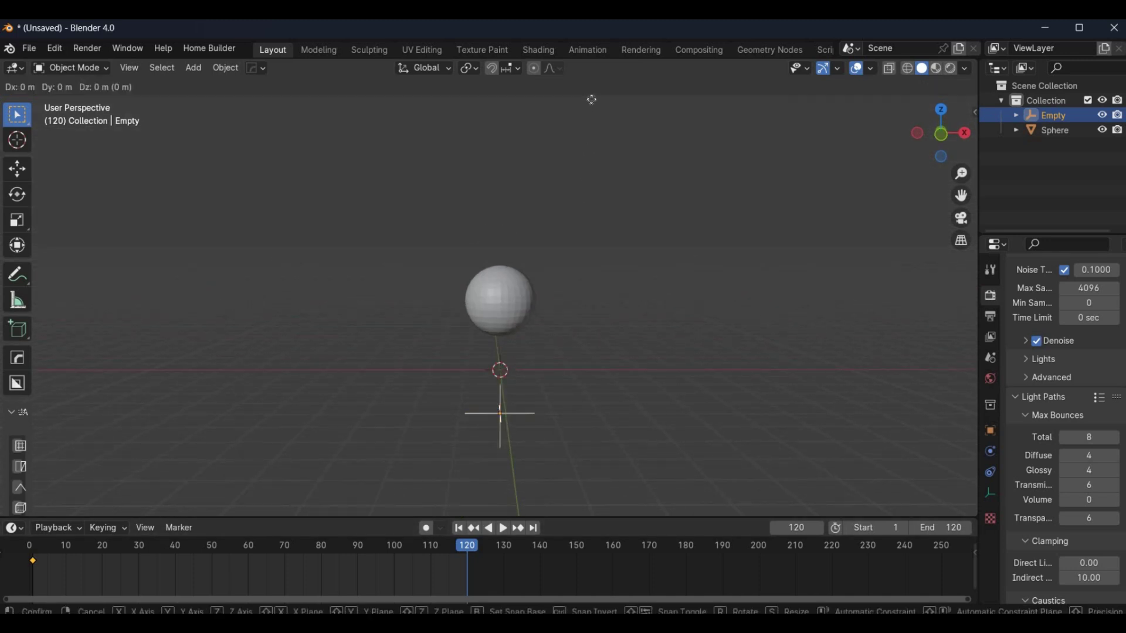
key("z")
left_click(513, 303)
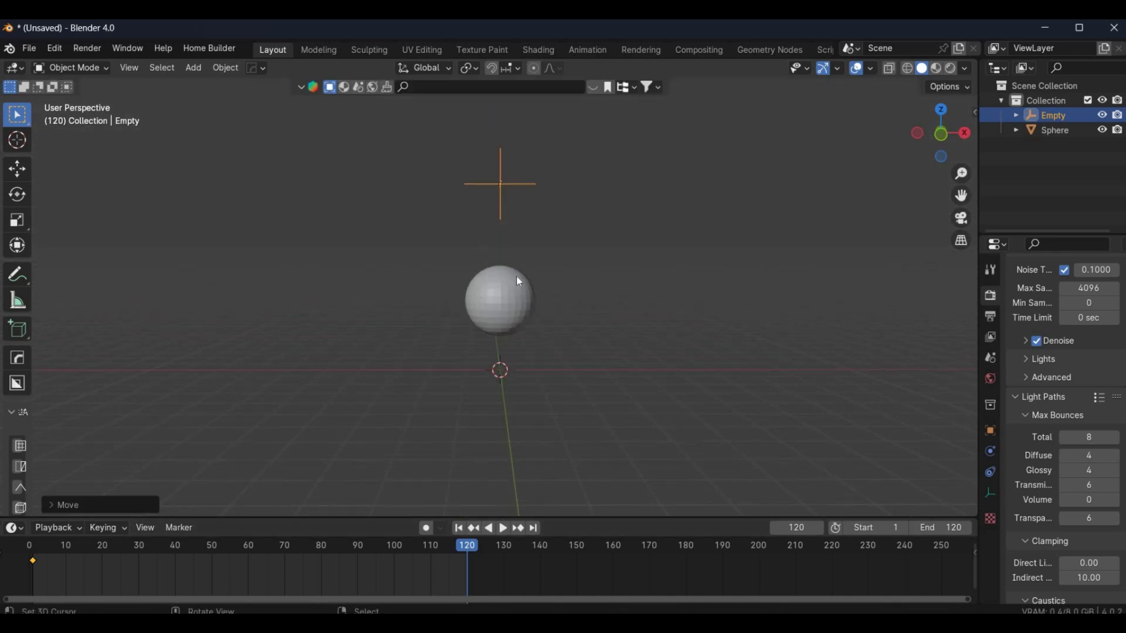
key("i")
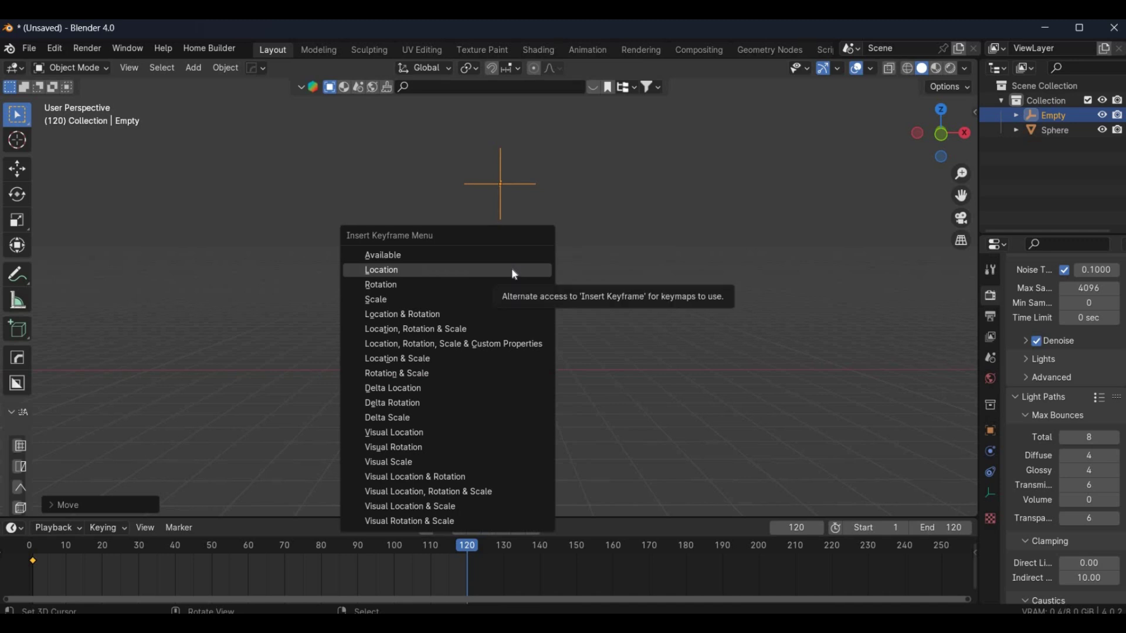
left_click(512, 269)
key("space")
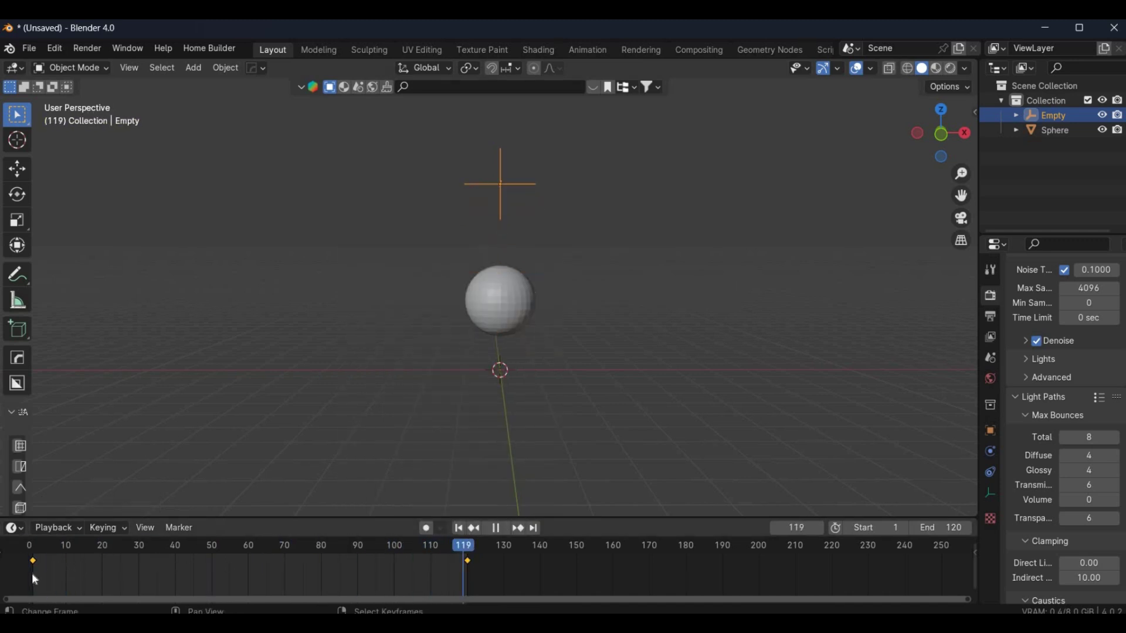
key("shift+Left")
key("space")
In Edit Mode, assign all sphere vertices to 'Group' at weight 1.000, then return to Object Mode
left_click(1055, 131)
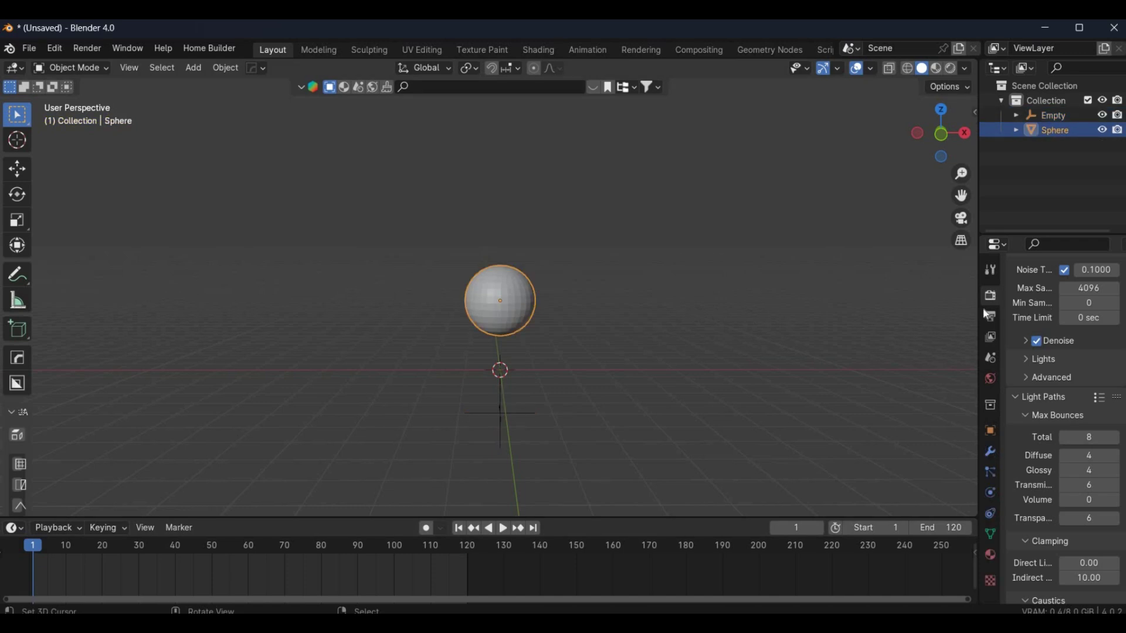
middle_click_drag(976, 313, 900, 315, "shift")
left_click_drag(979, 352, 847, 411)
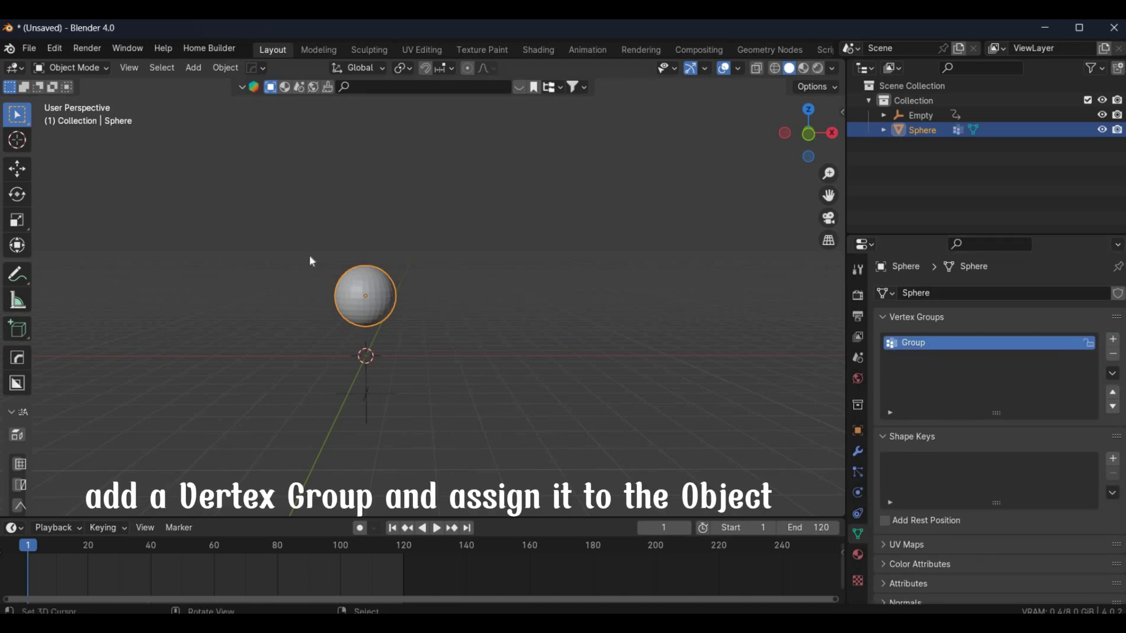
left_click(70, 67)
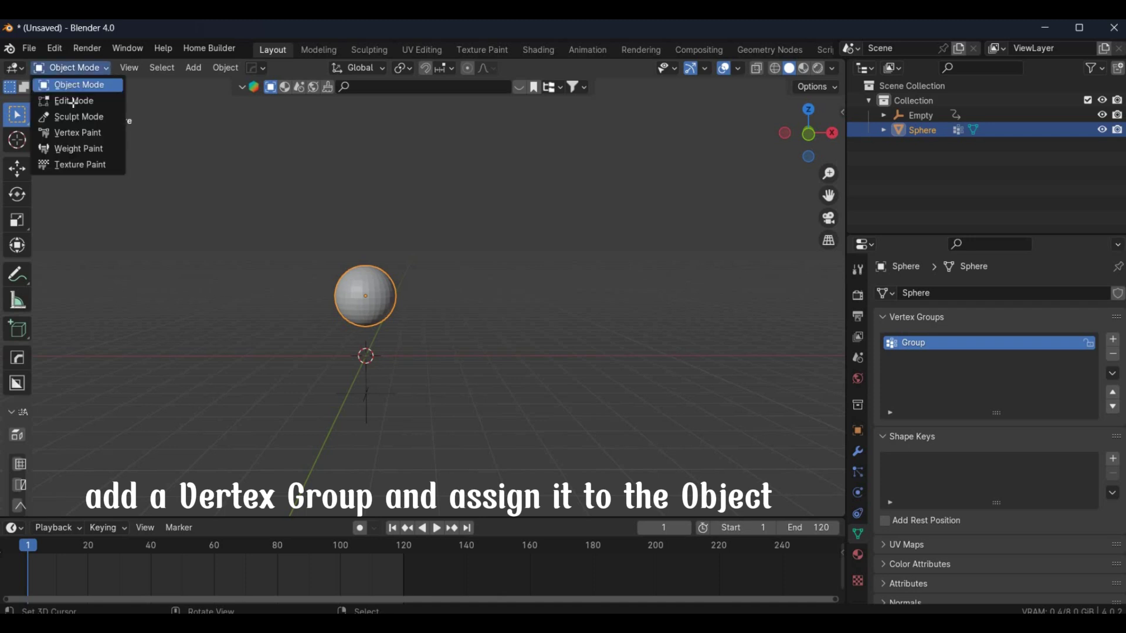
left_click(73, 101)
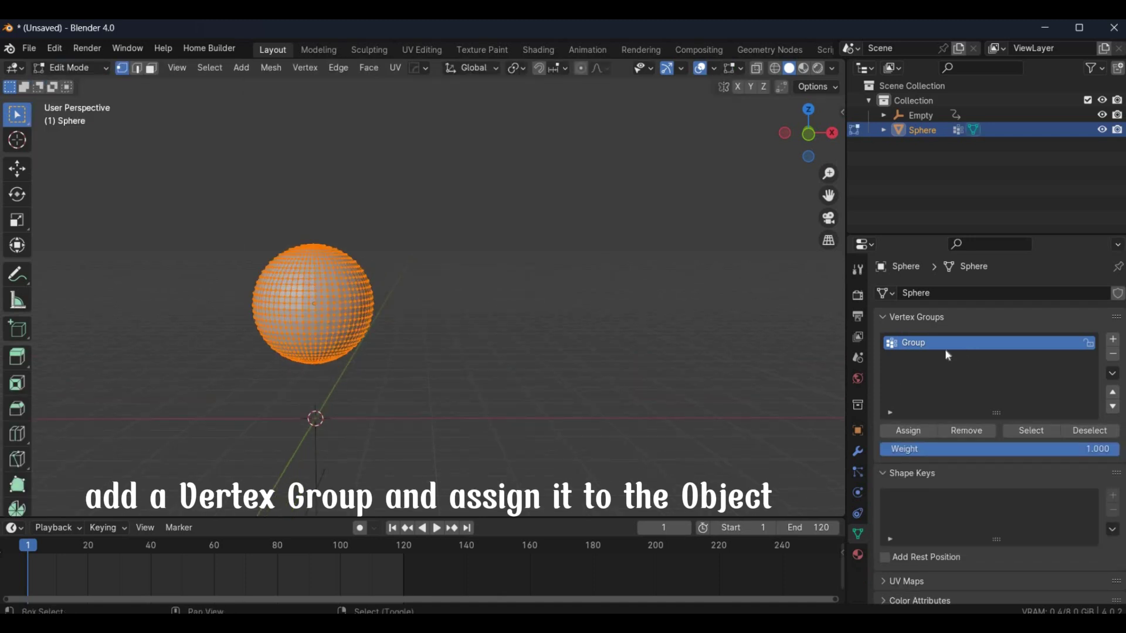
left_click(909, 432)
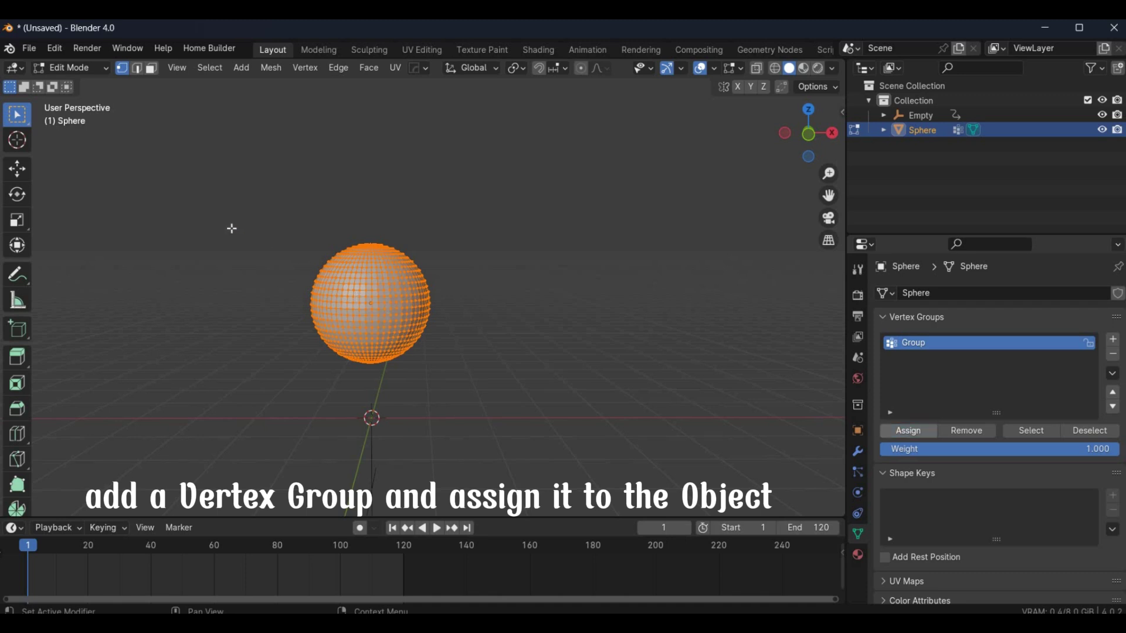
left_click(70, 68)
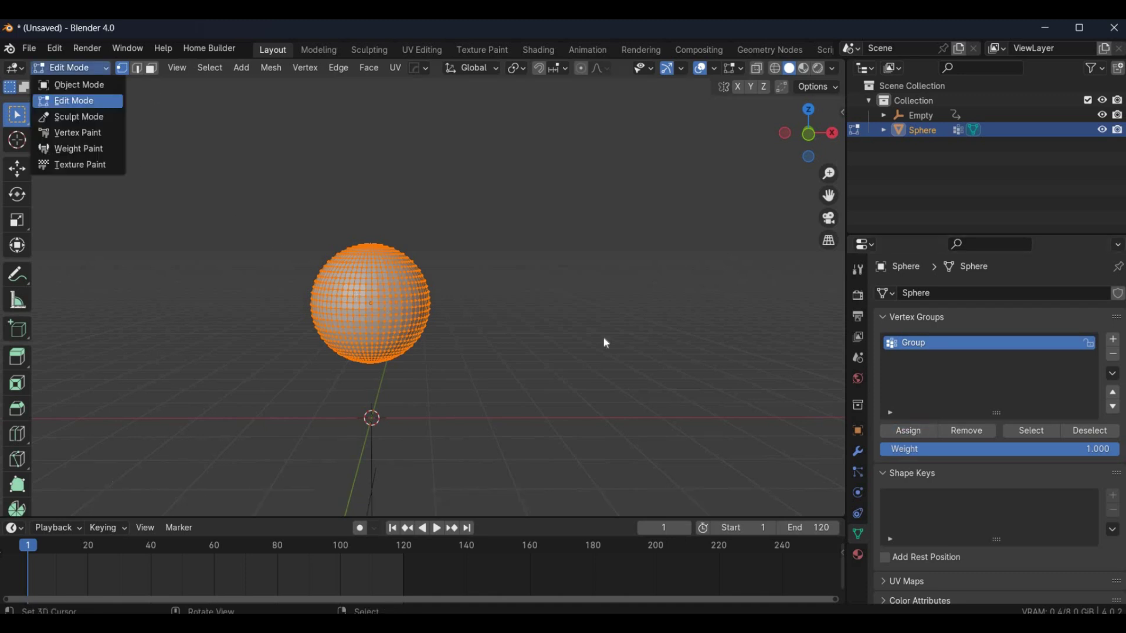
key("Up")
key("Return")
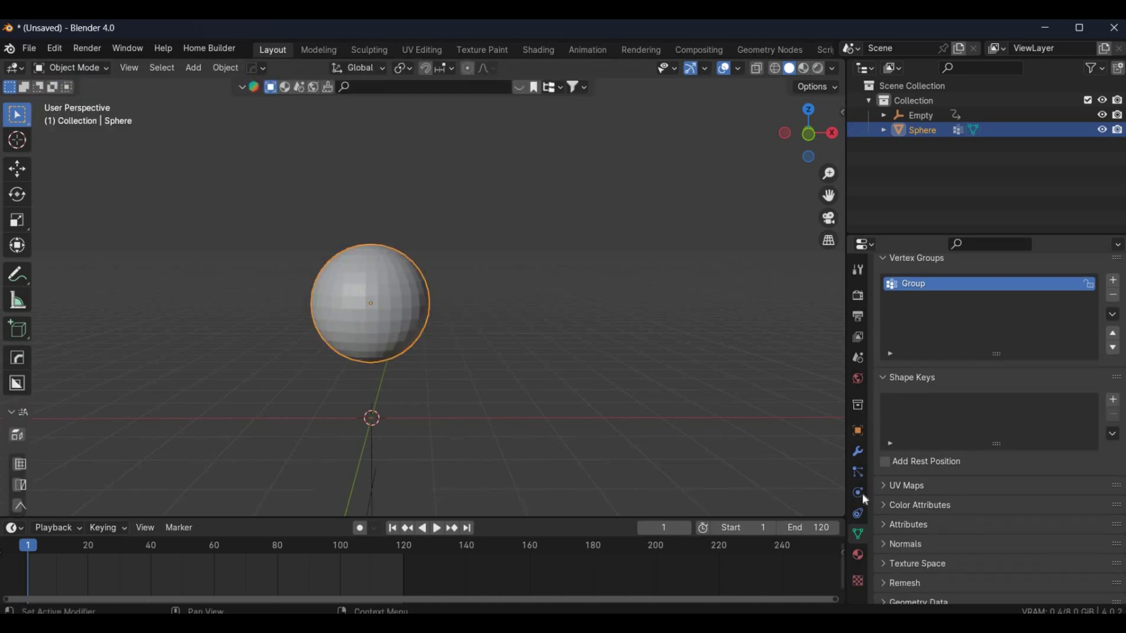
Add a Vertex Weight Proximity modifier to the sphere using vertex group Group
left_click(858, 452)
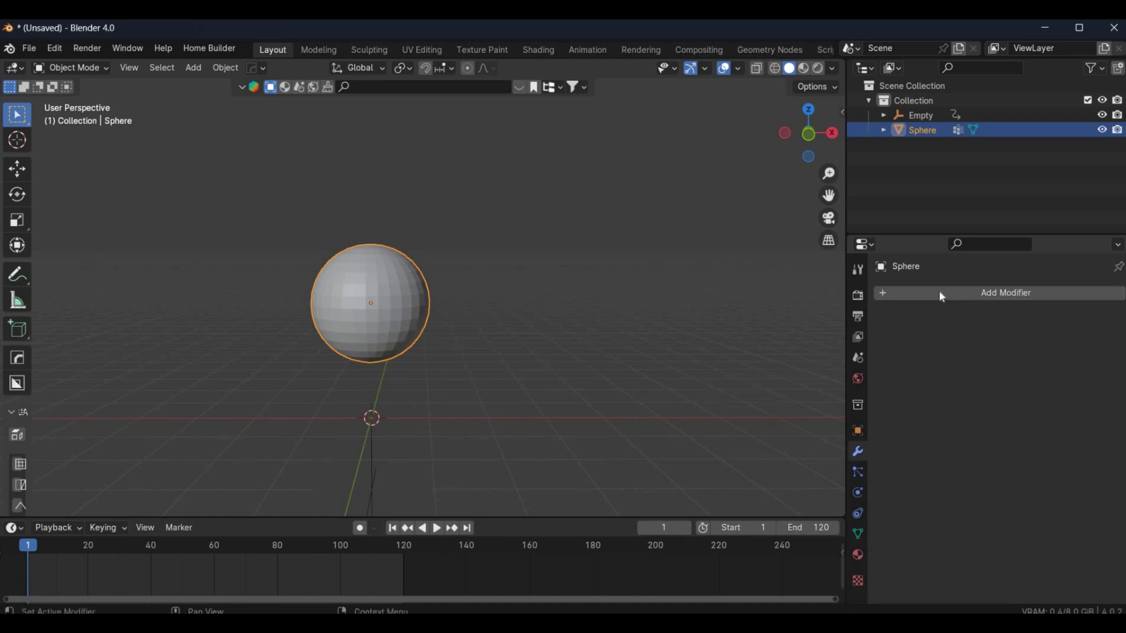
left_click(940, 293)
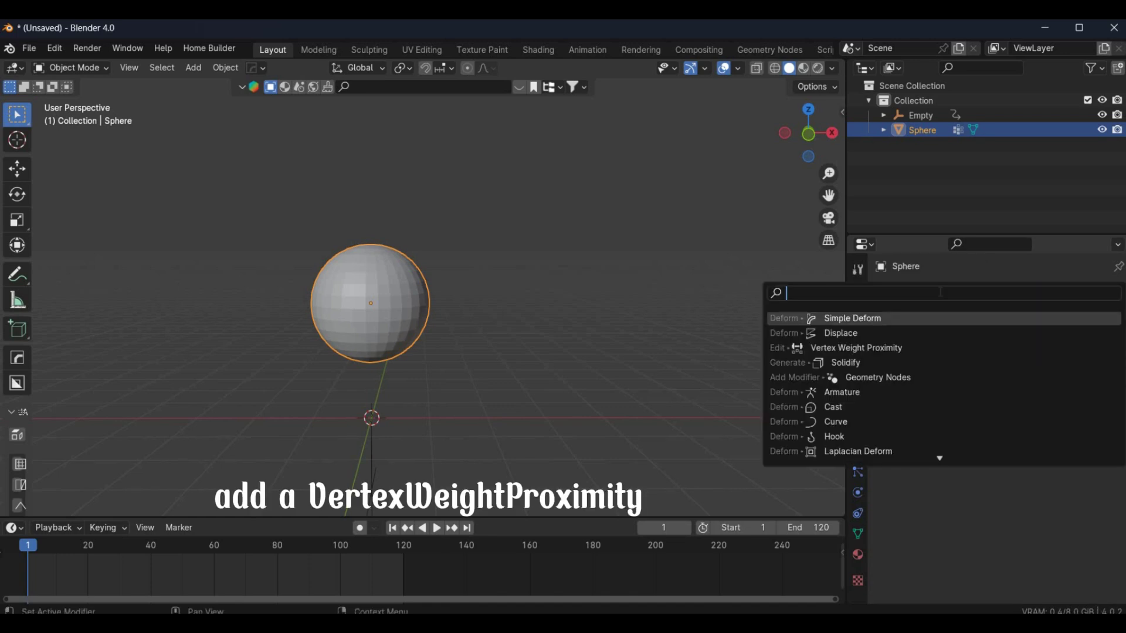
type("ver")
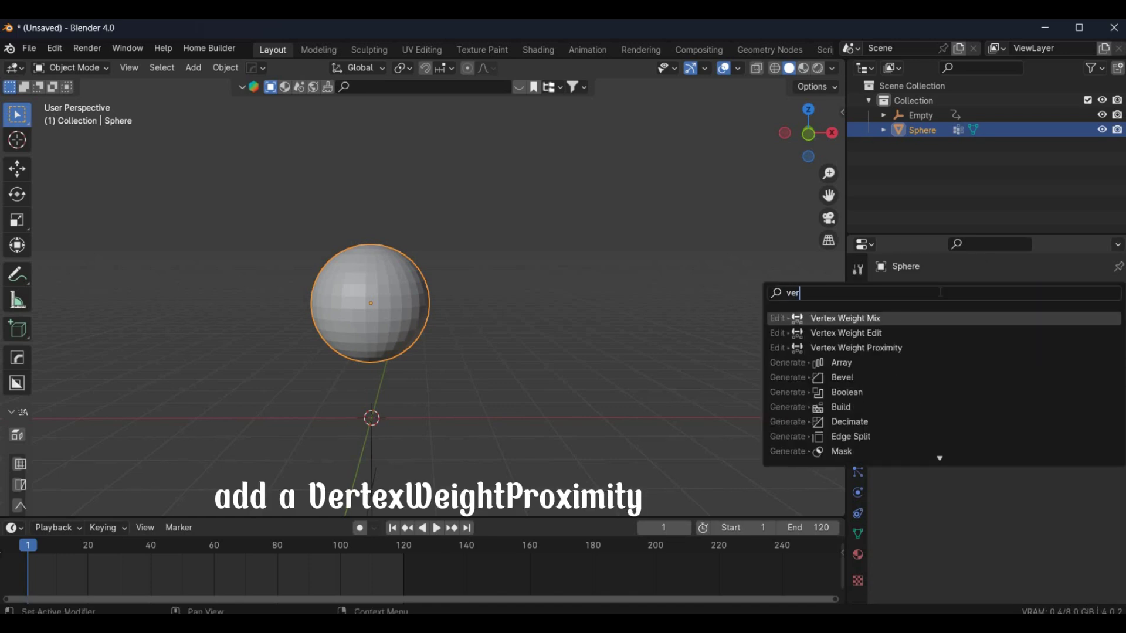
type("tex")
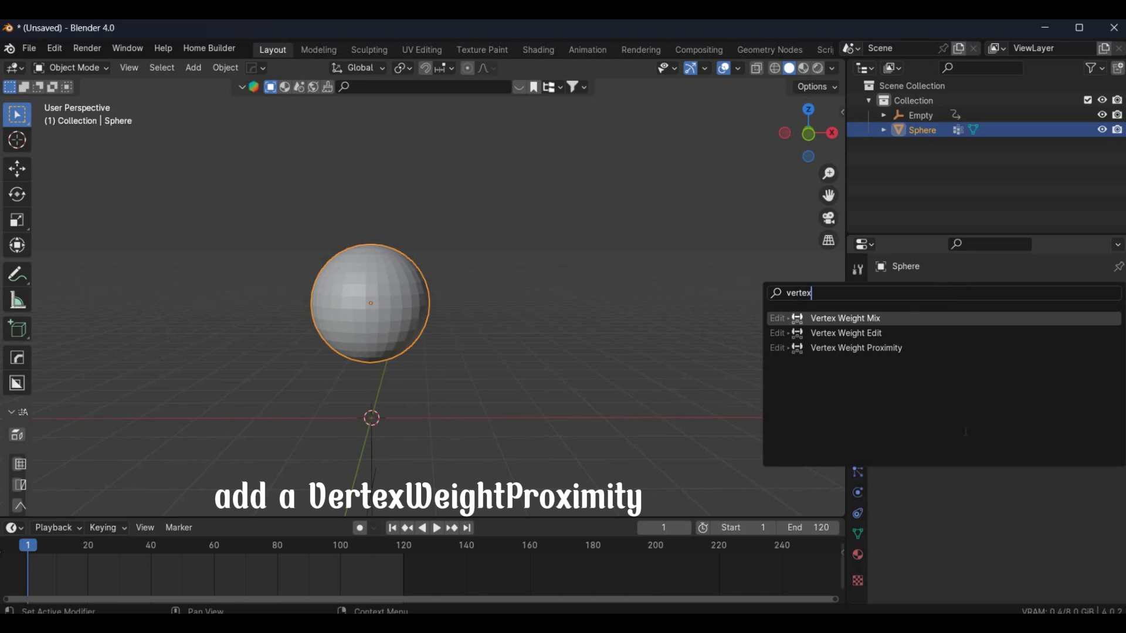
left_click(1008, 351)
left_click(1009, 343)
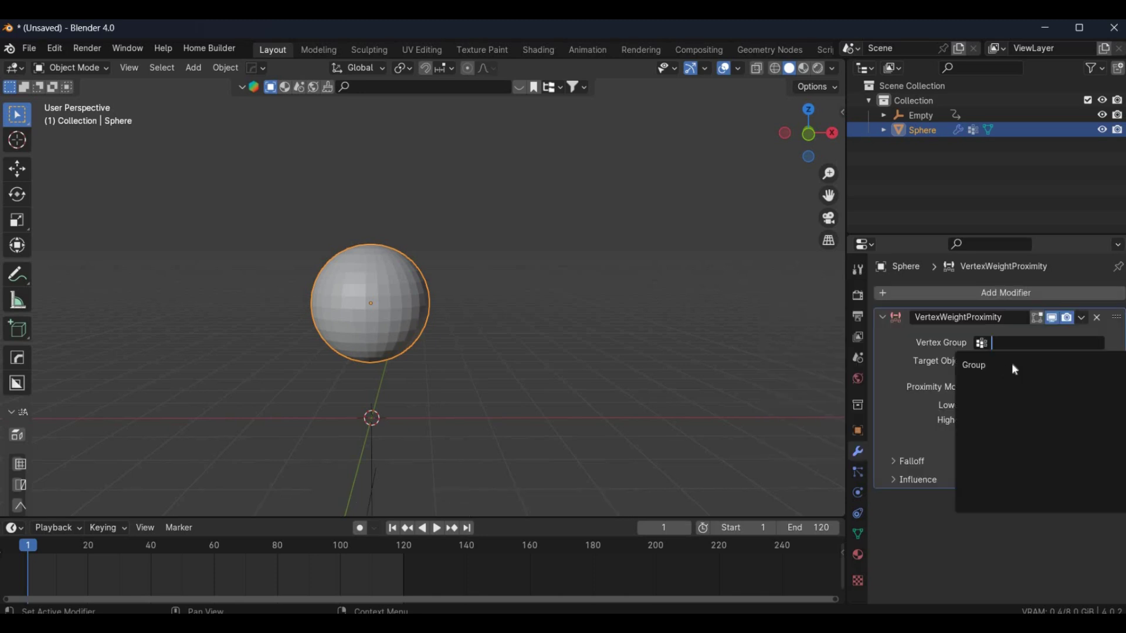
left_click(1038, 361)
Target the Empty with Geometry proximity, Lowest 2 m and Highest 0.9 m
left_click(1009, 362)
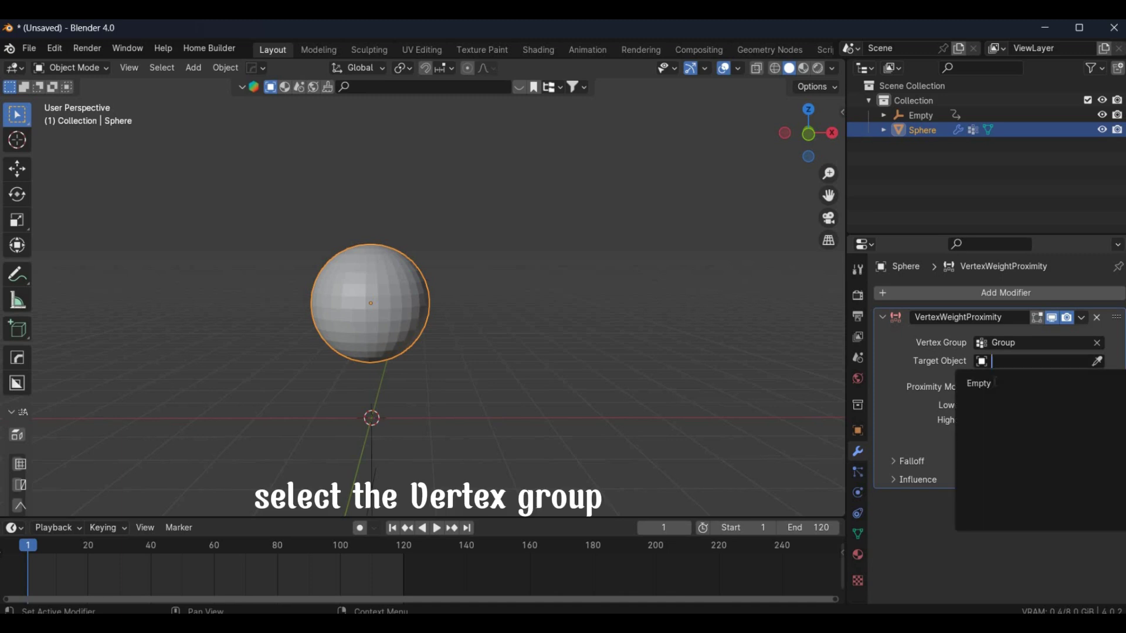
left_click(1037, 389)
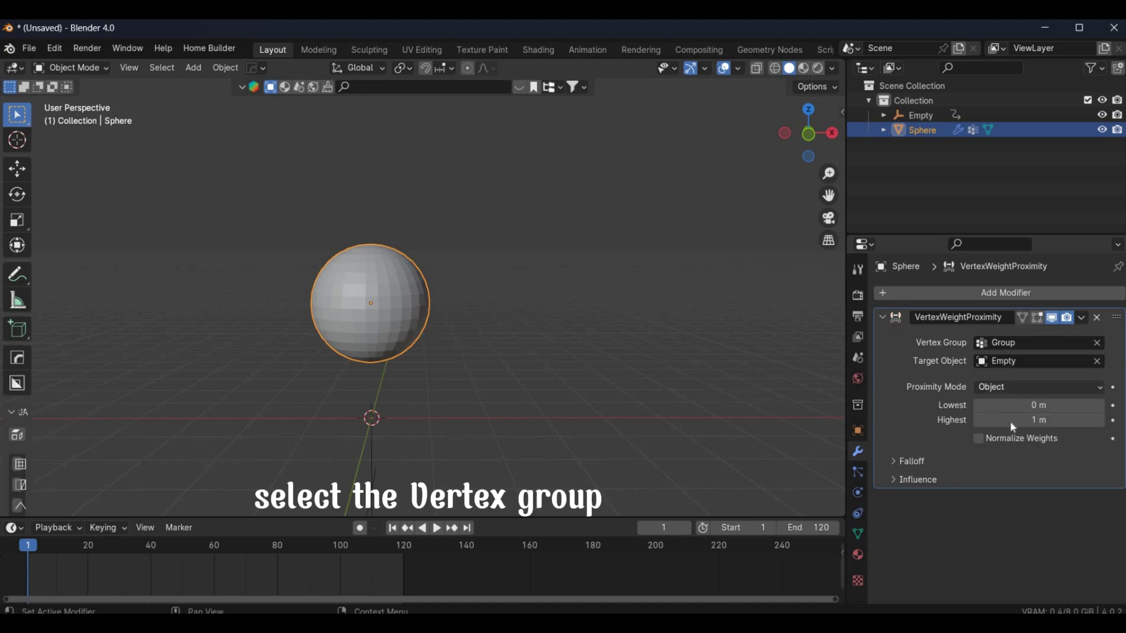
left_click(1038, 387)
left_click(1010, 421)
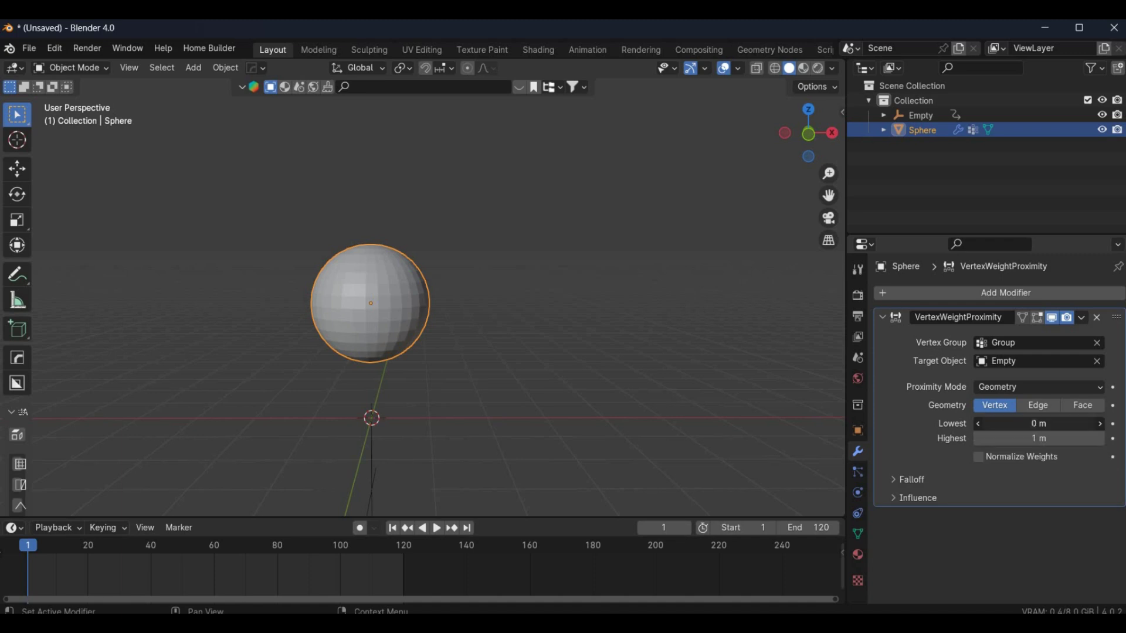
left_click(1039, 424)
type("2")
key("Return")
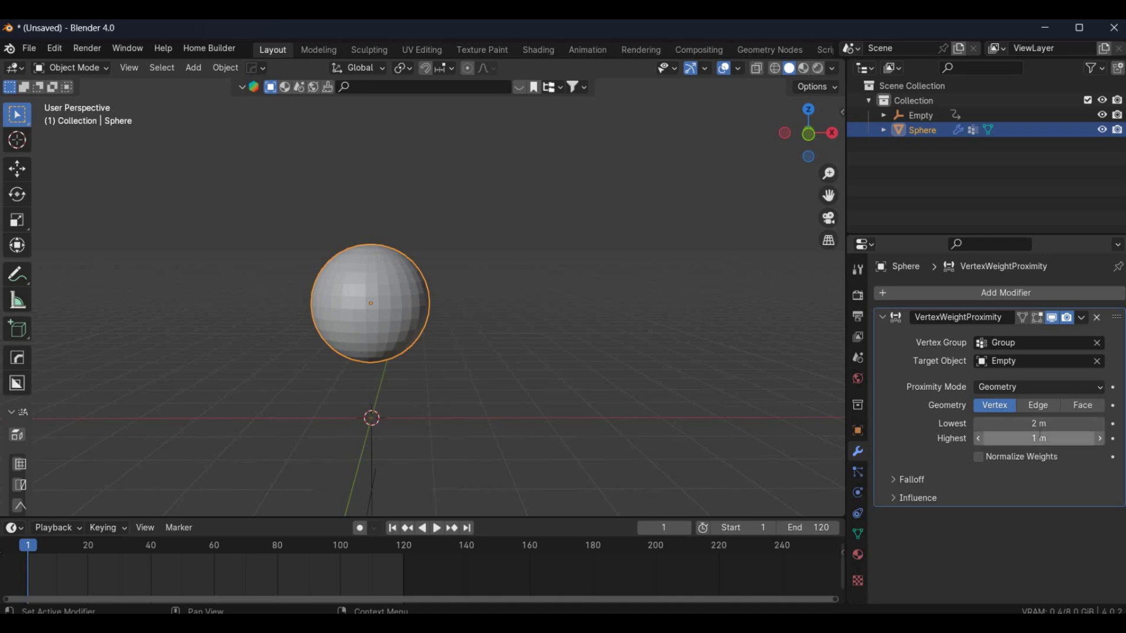
left_click(1041, 435)
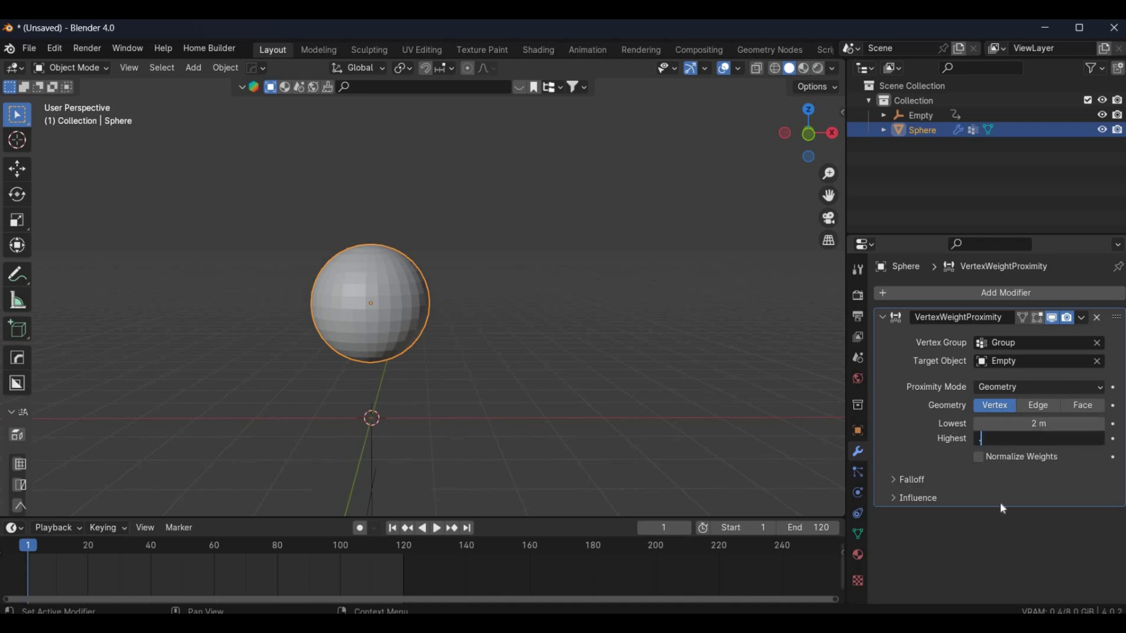
type(".9")
key("Return")
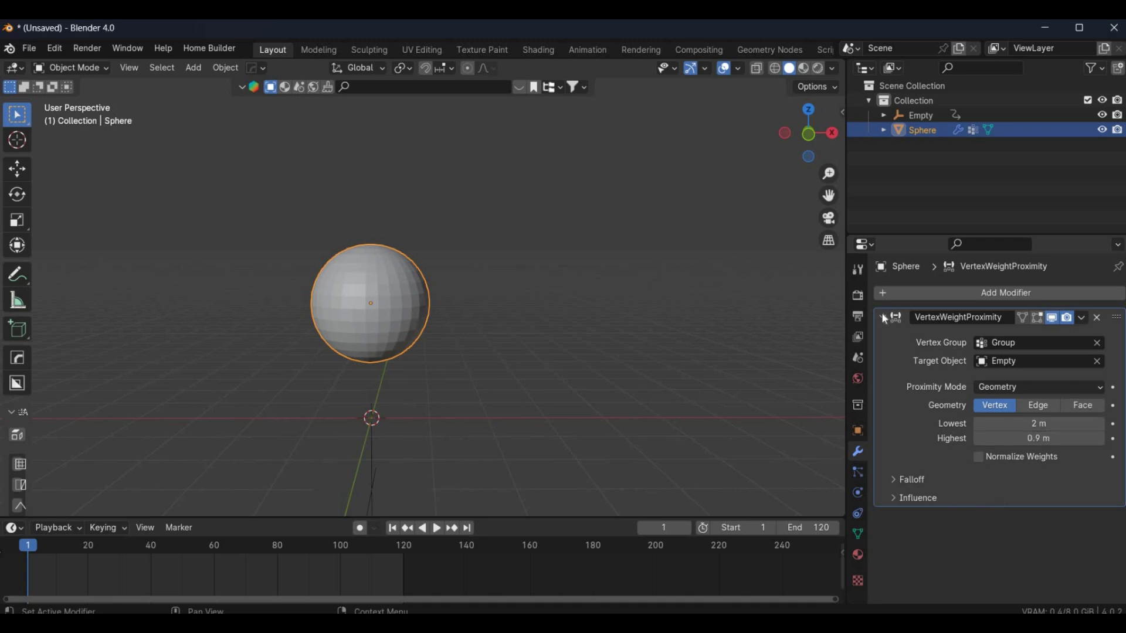
Add a Displace modifier via the 'disp' search and give it a new texture
left_click(918, 302)
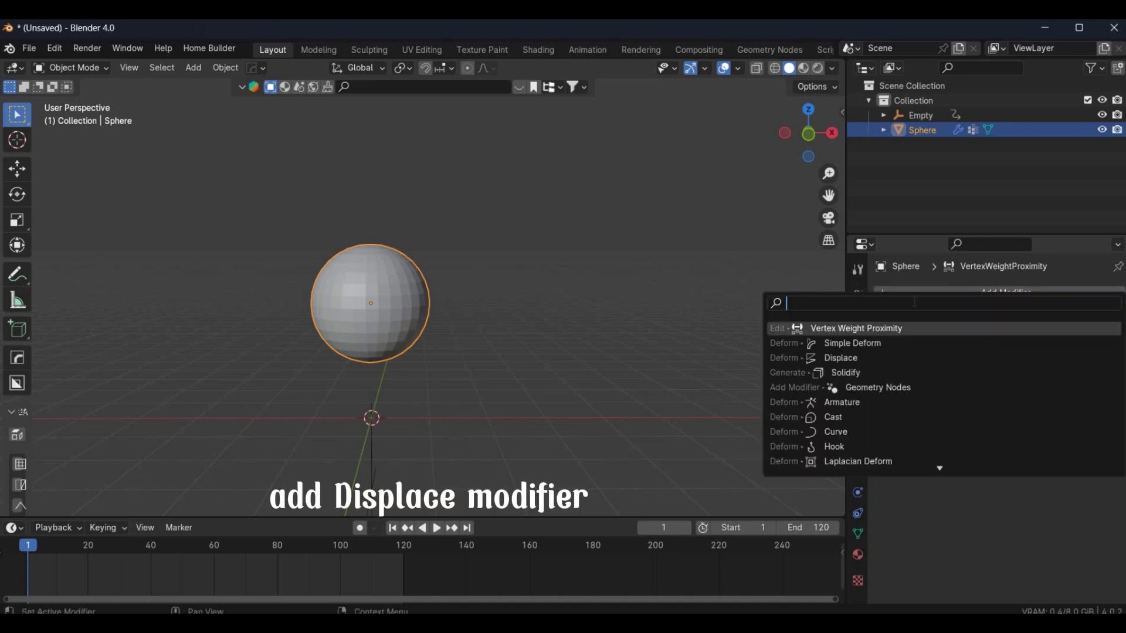
type("di")
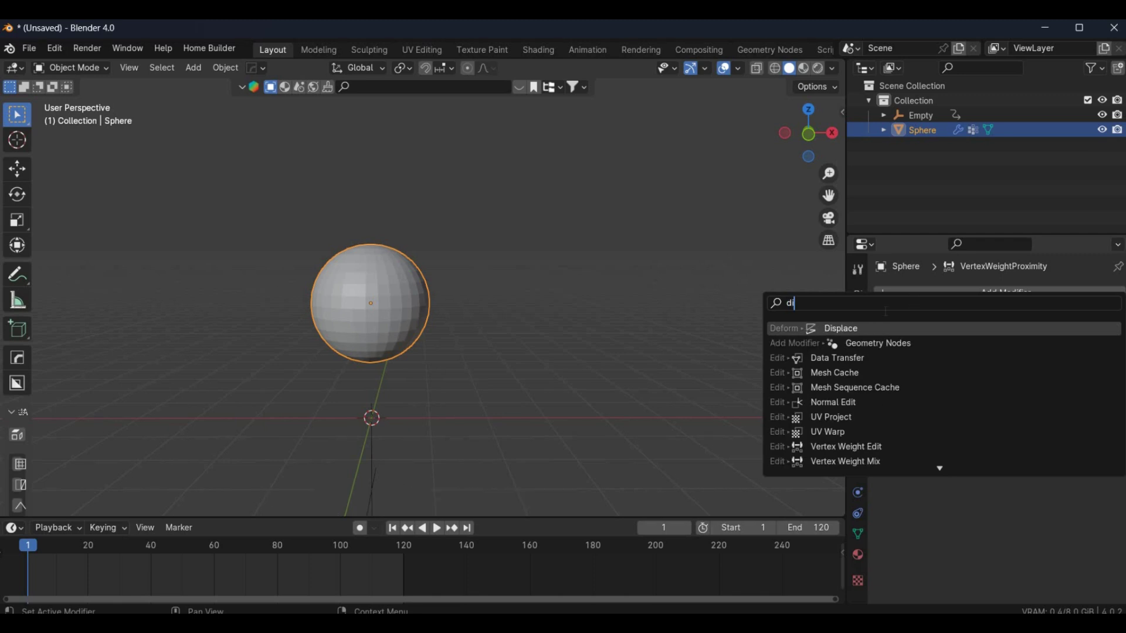
type("sp")
key("Return")
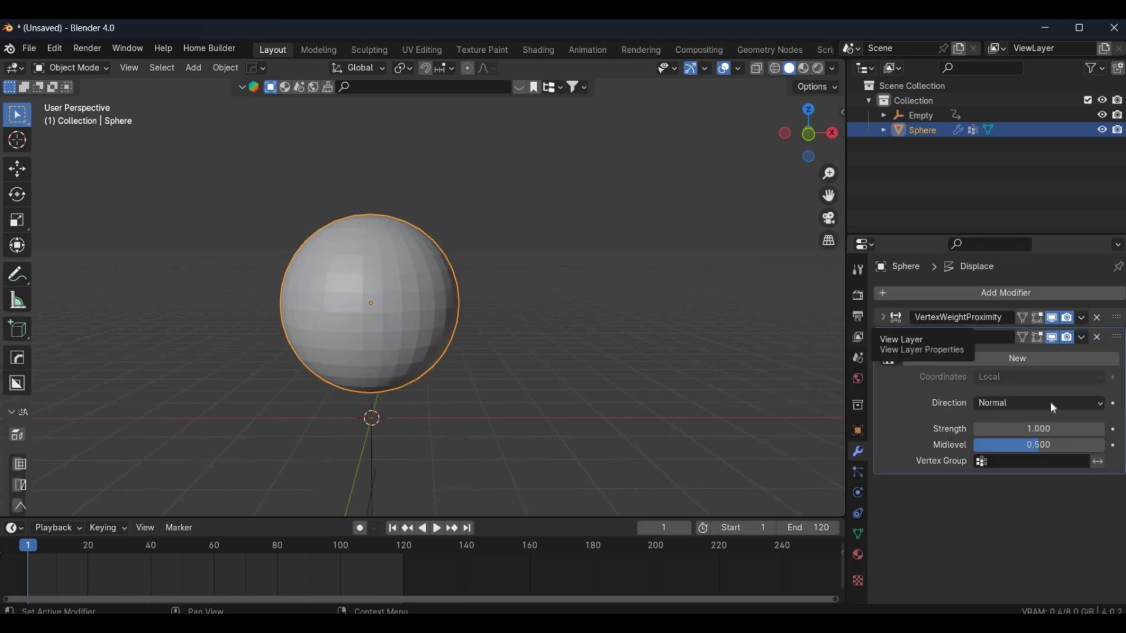
left_click(1019, 362)
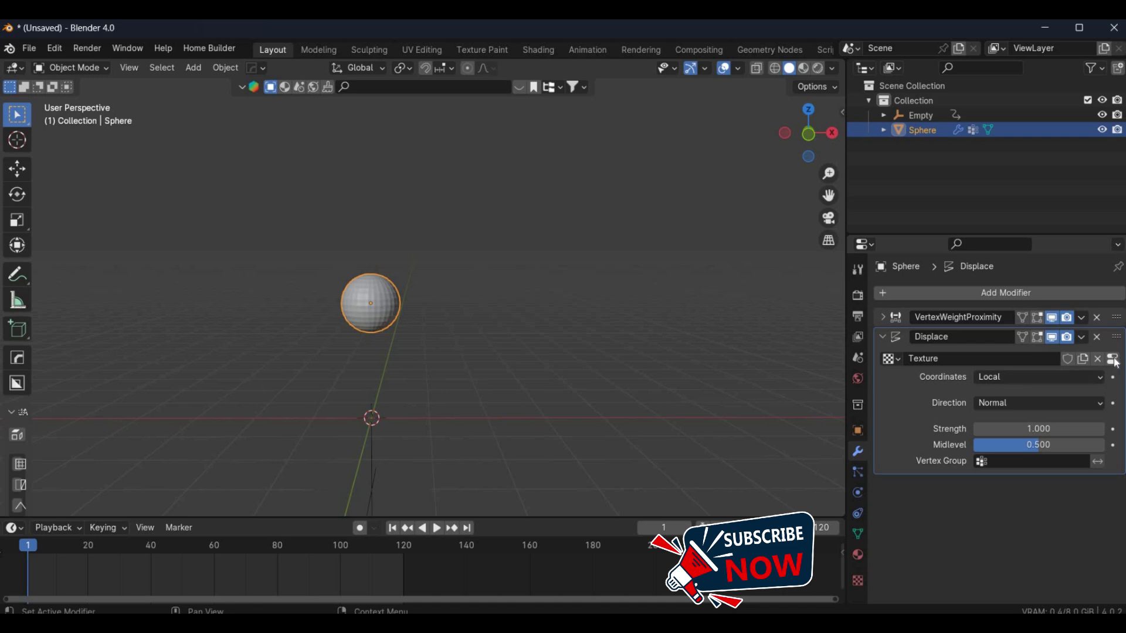
Change the displacement texture's type to Clouds, making the sphere spiky
left_click(1112, 359)
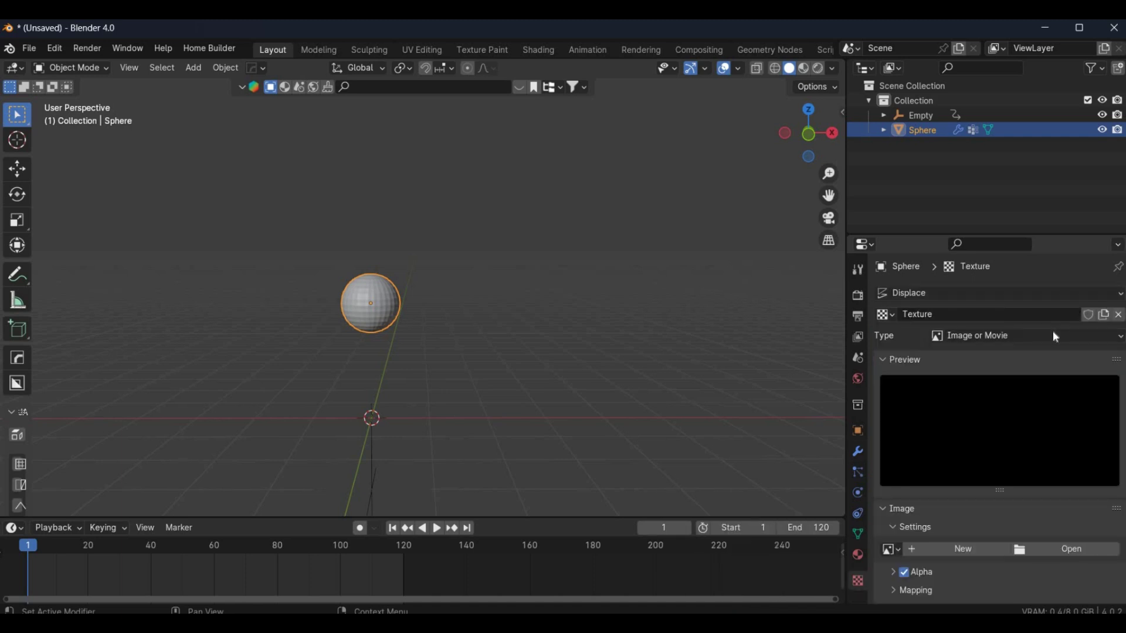
left_click(1053, 335)
left_click(973, 385)
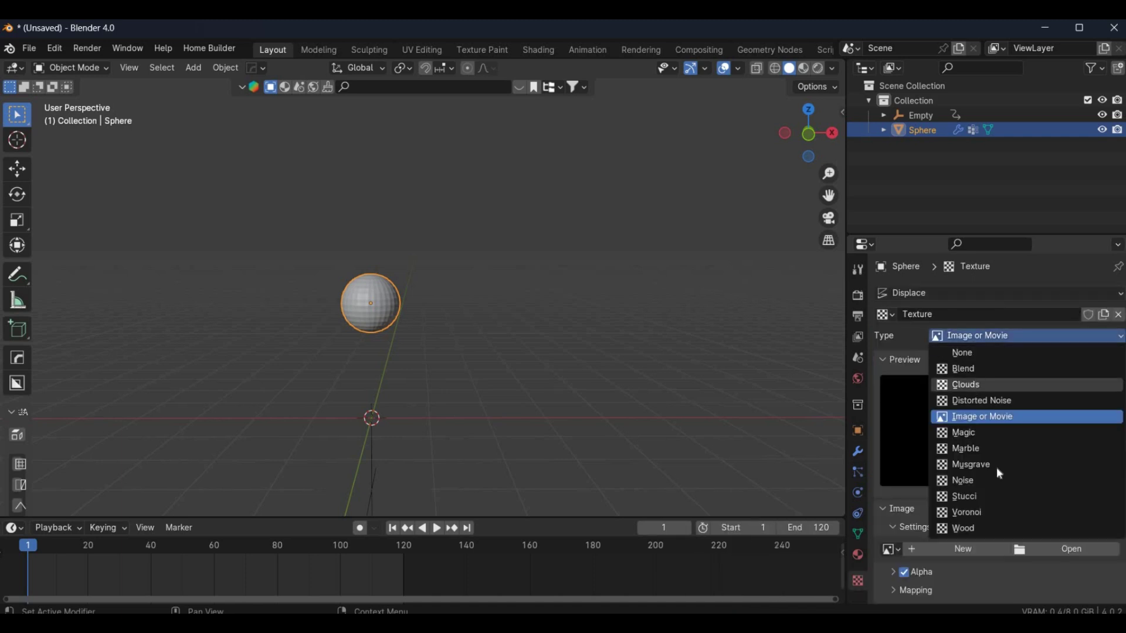
scroll(1008, 510, "down", 3)
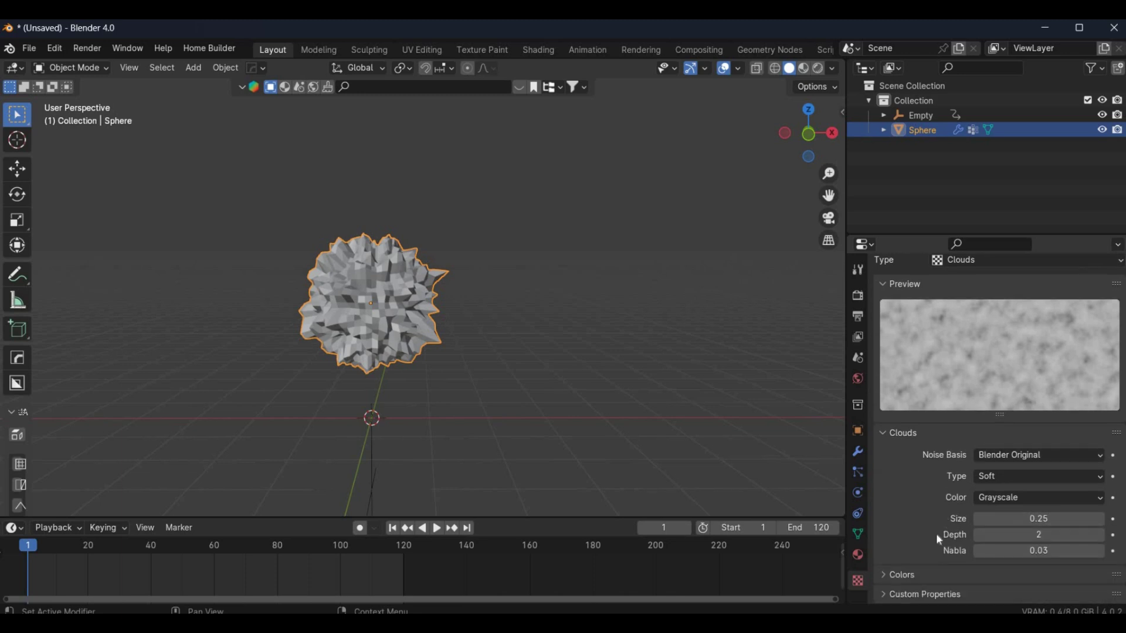
scroll(949, 488, "up", 3)
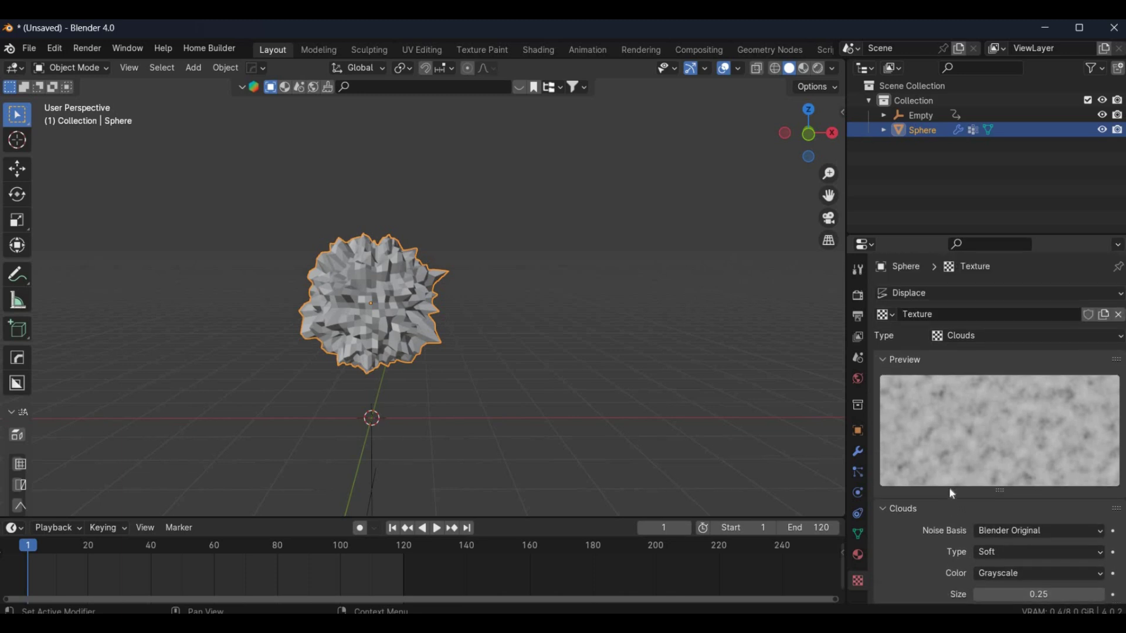
scroll(986, 580, "down", 2)
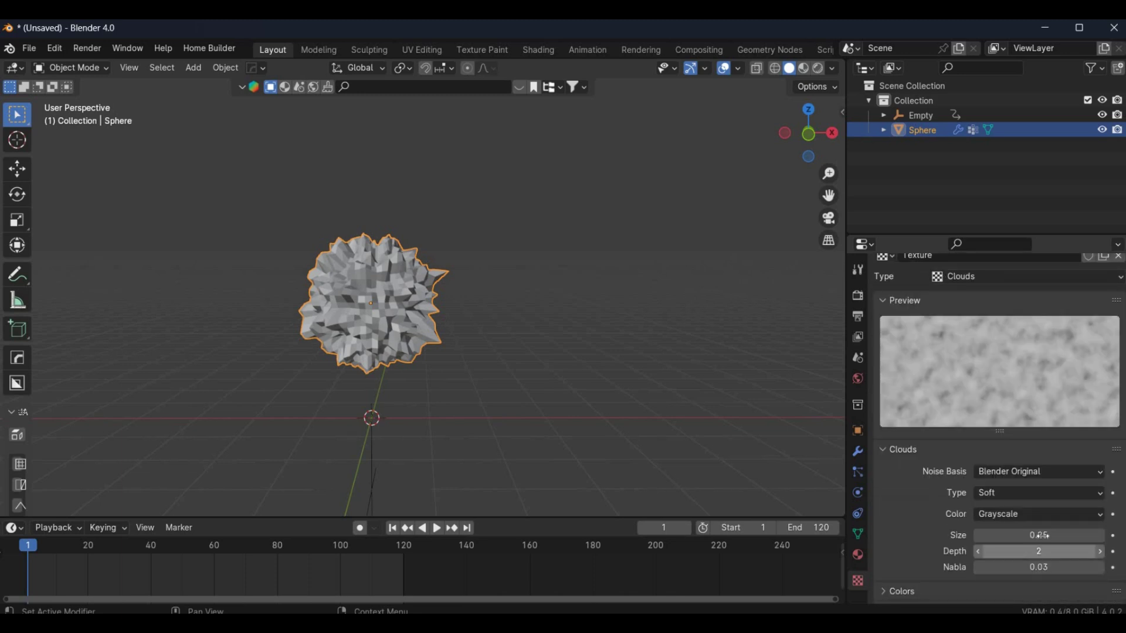
Limit the Displace modifier to vertex group Group with midlevel 0, then collapse its panel
left_click(858, 452)
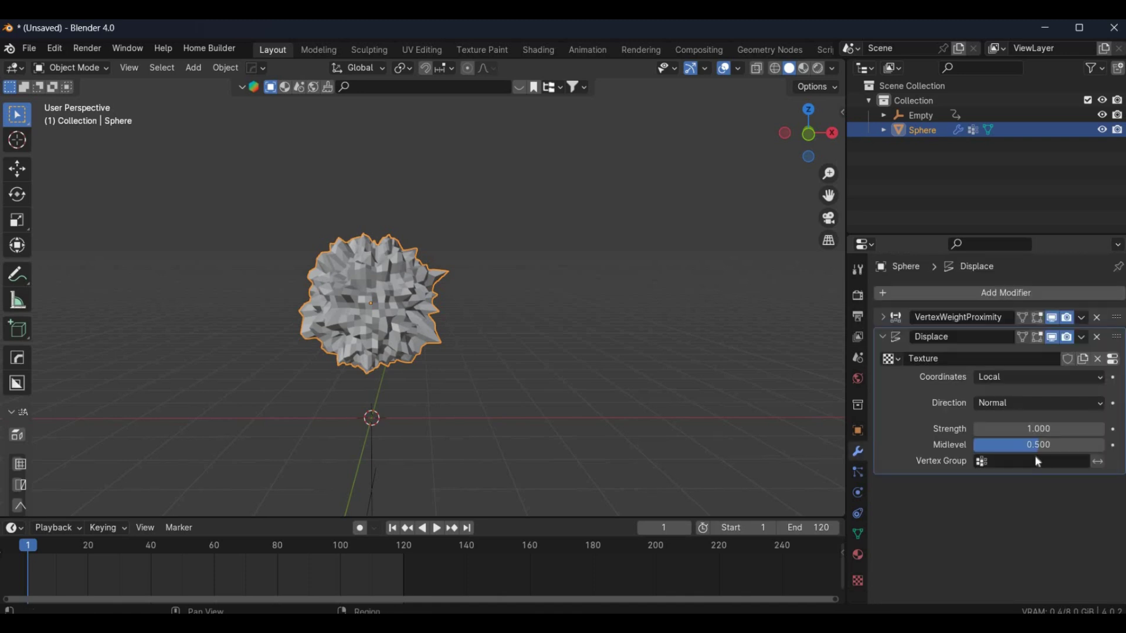
left_click(1009, 461)
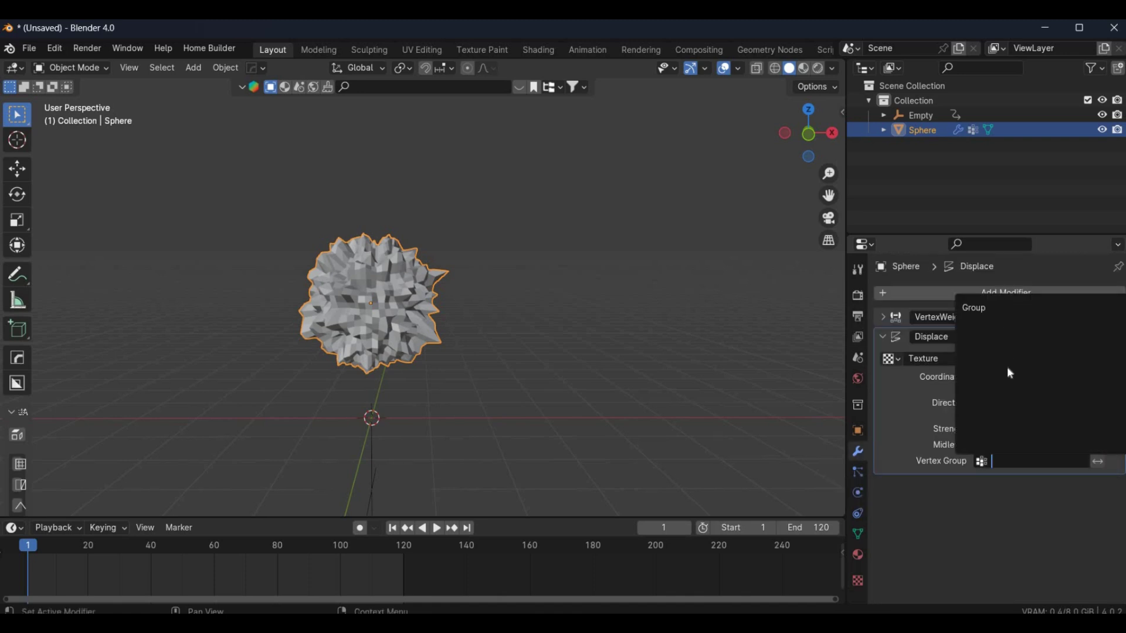
key("Return")
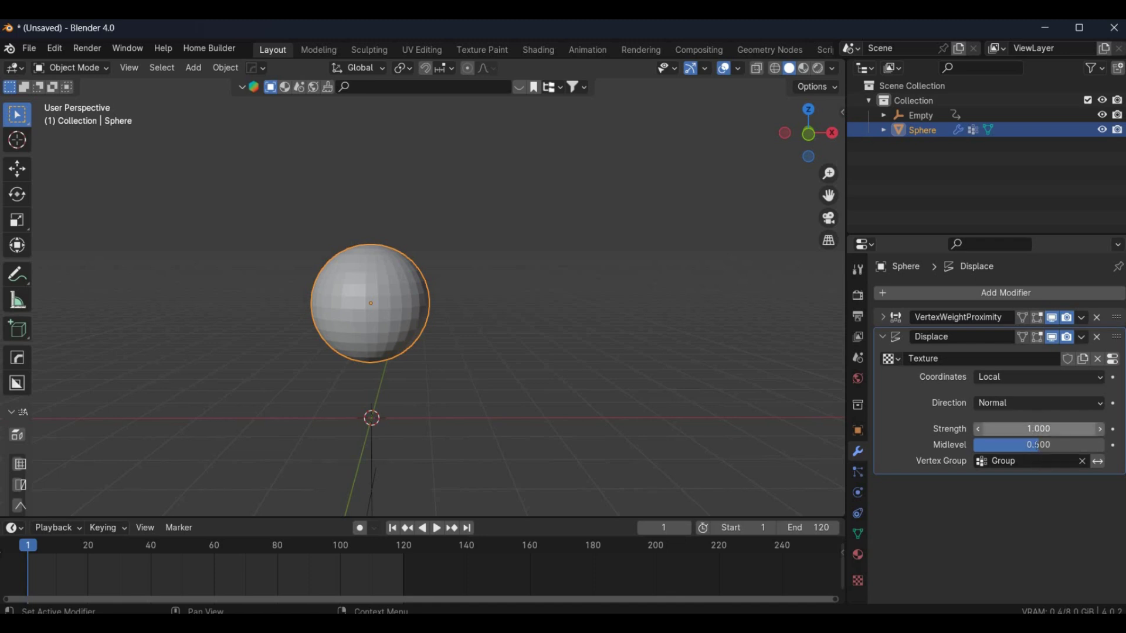
left_click(1038, 445)
type("00")
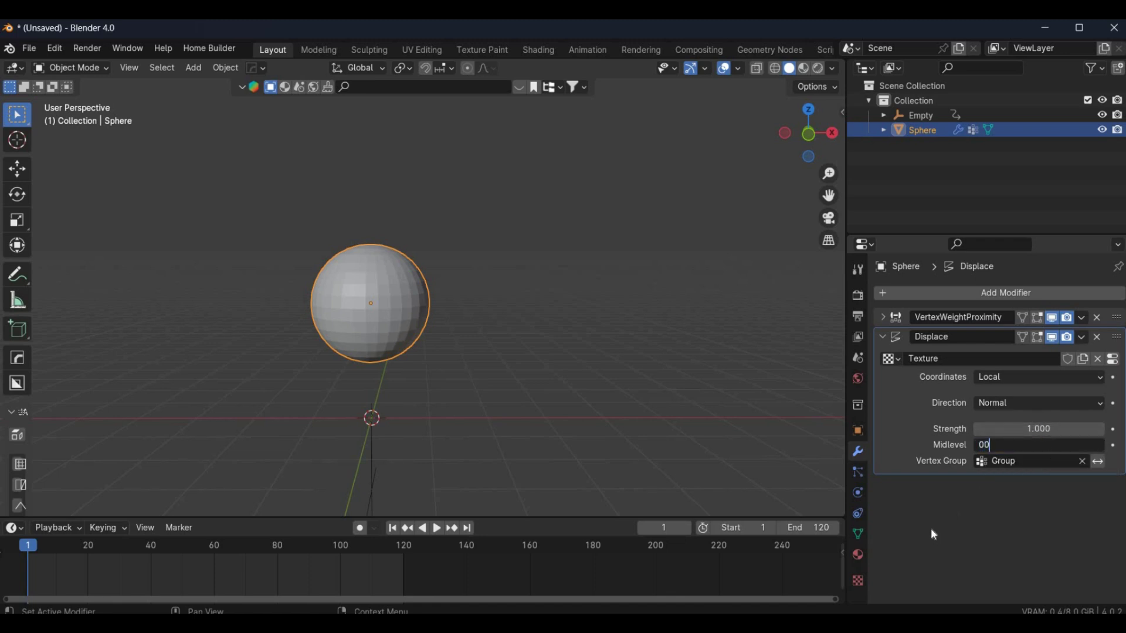
key("Return")
left_click(960, 332)
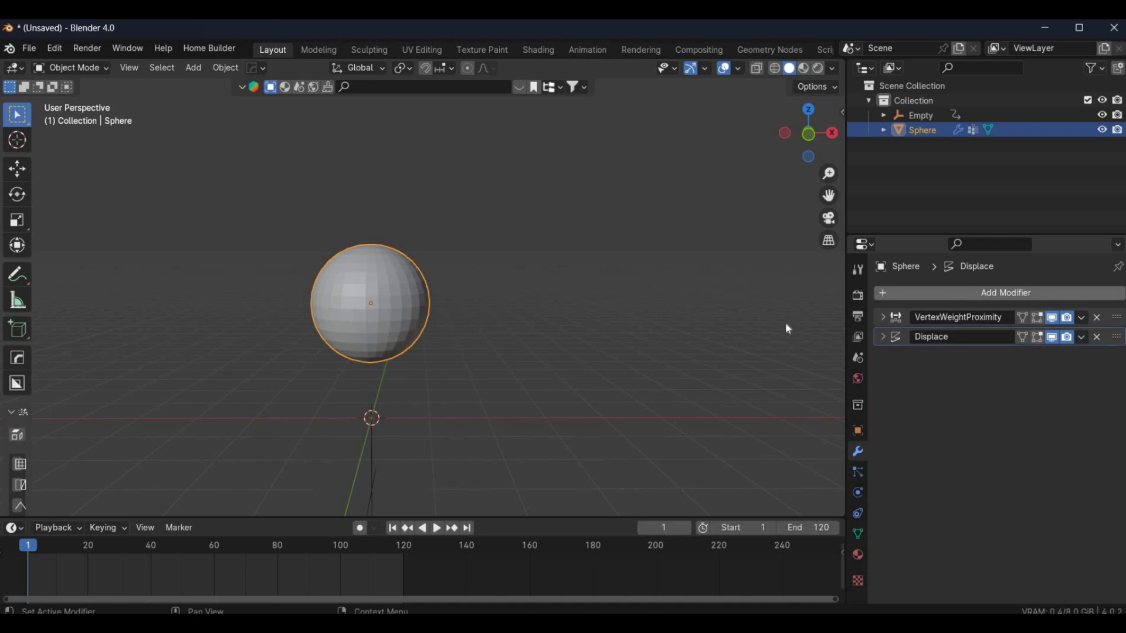
Play the animation, replay it in Weight Paint mode stopping at frame 92, then return to Object Mode
key("space")
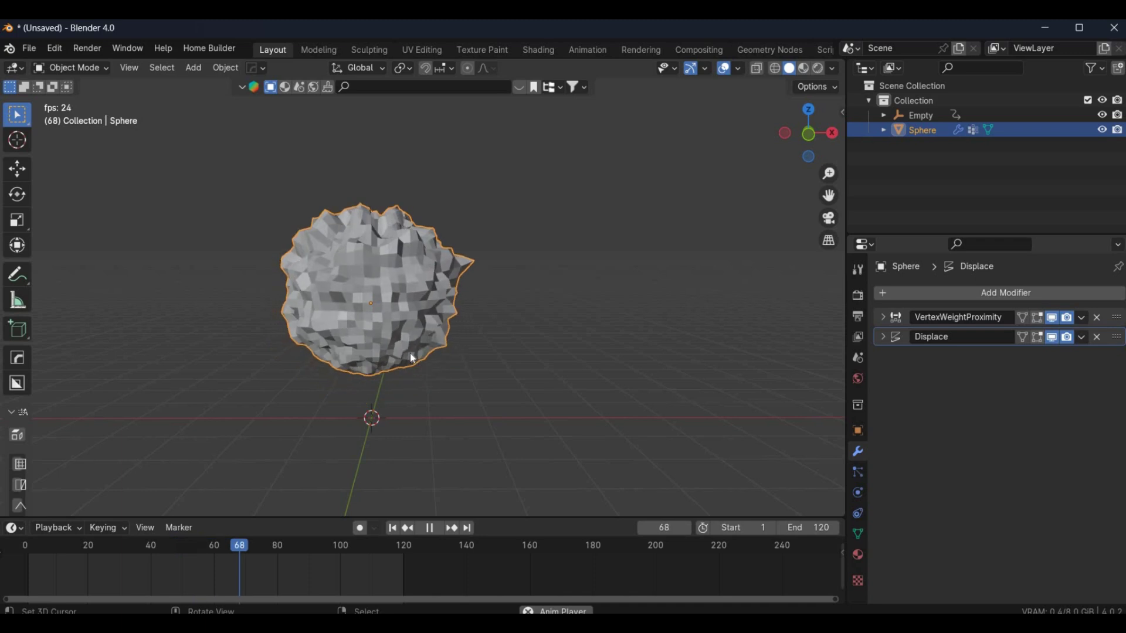
key("space")
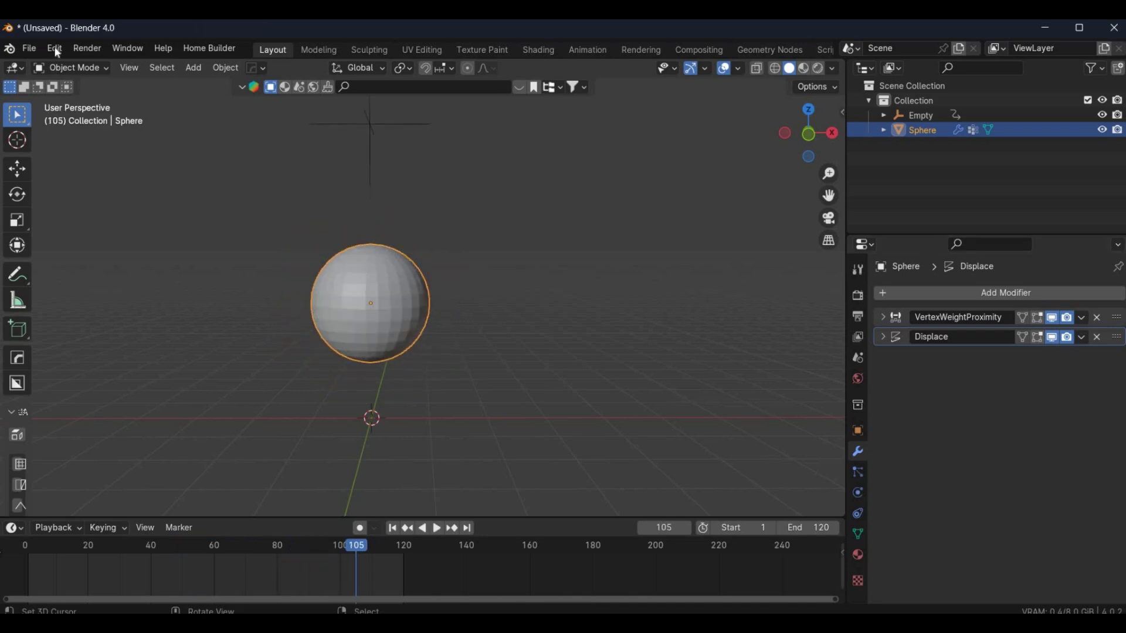
left_click(28, 48)
left_click(82, 69)
left_click(70, 68)
left_click(79, 149)
key("space")
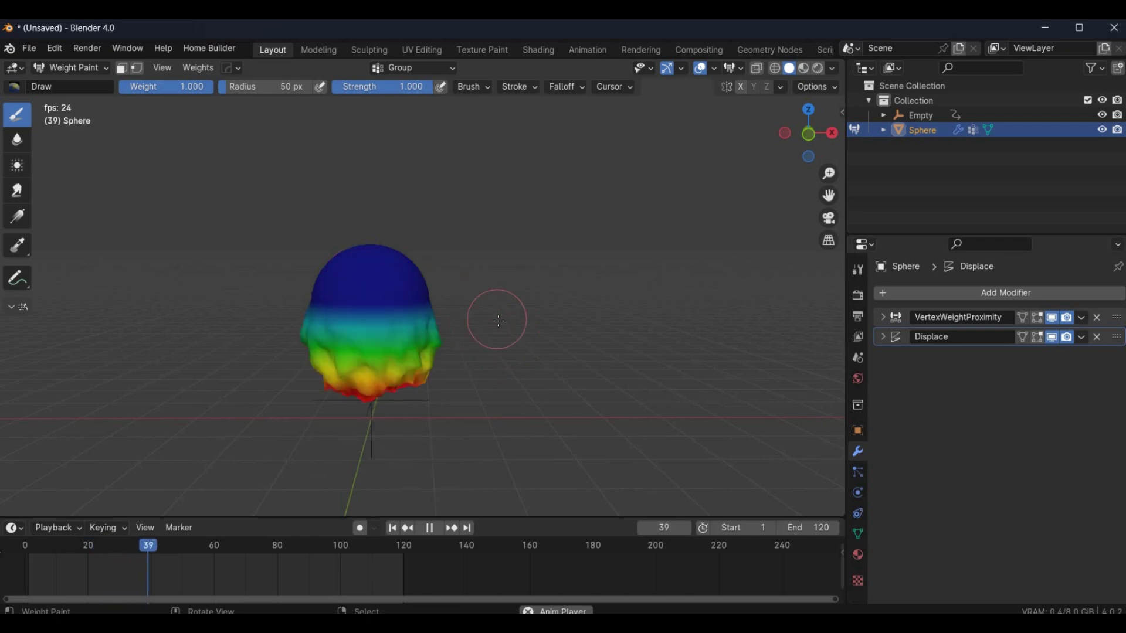
key("space")
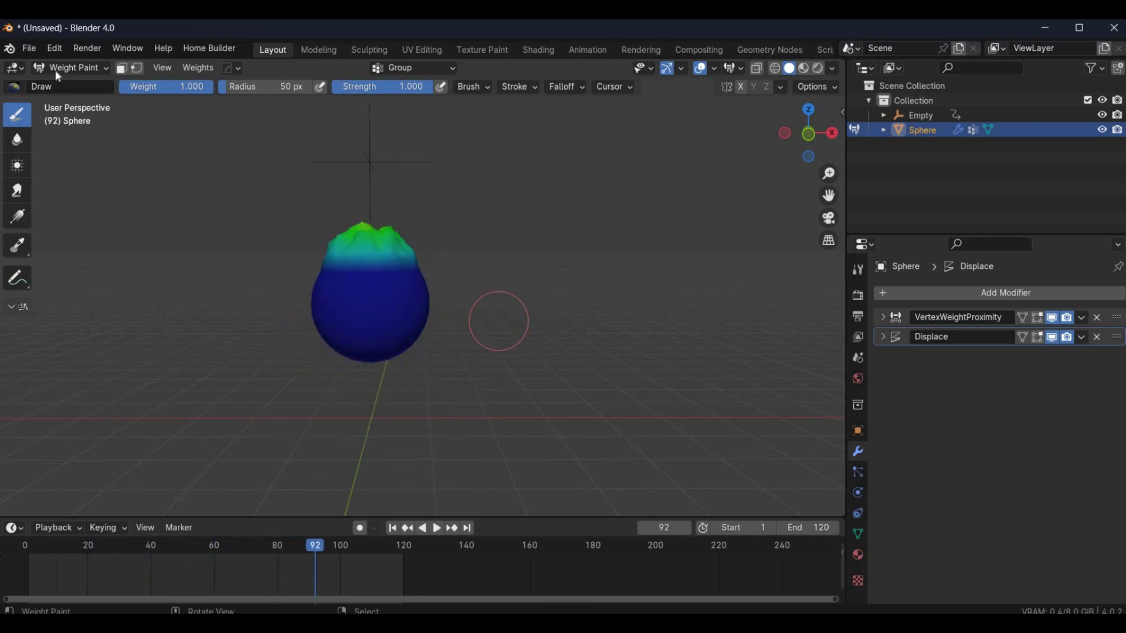
left_click(70, 68)
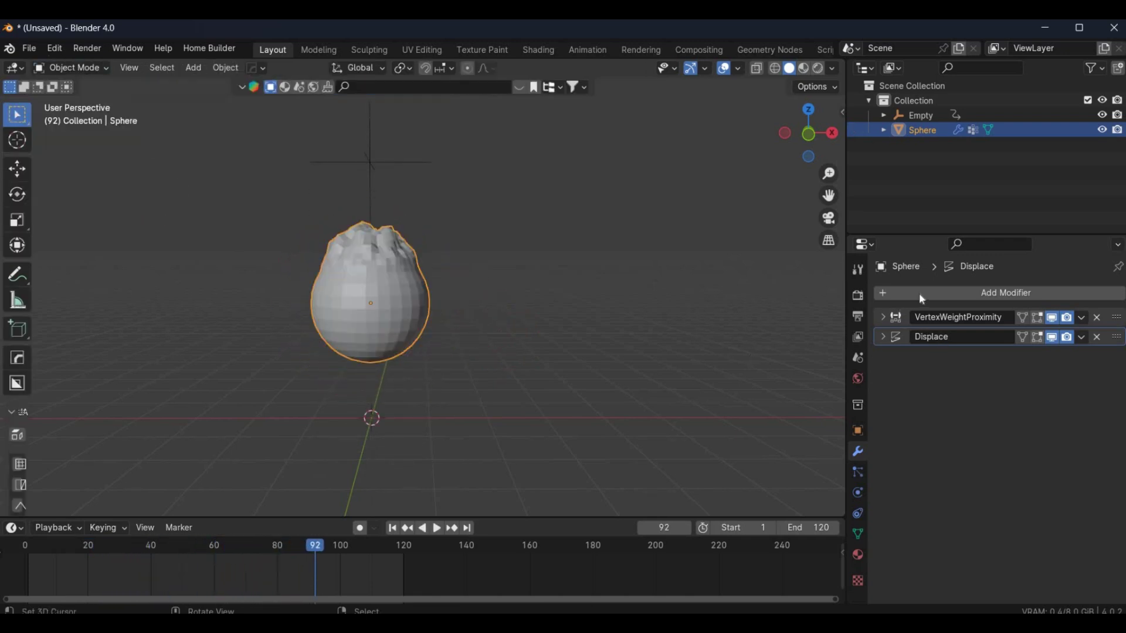
Add a Simple Deform modifier with Twist Angle 360° on the Z axis, then play to preview
left_click(900, 297)
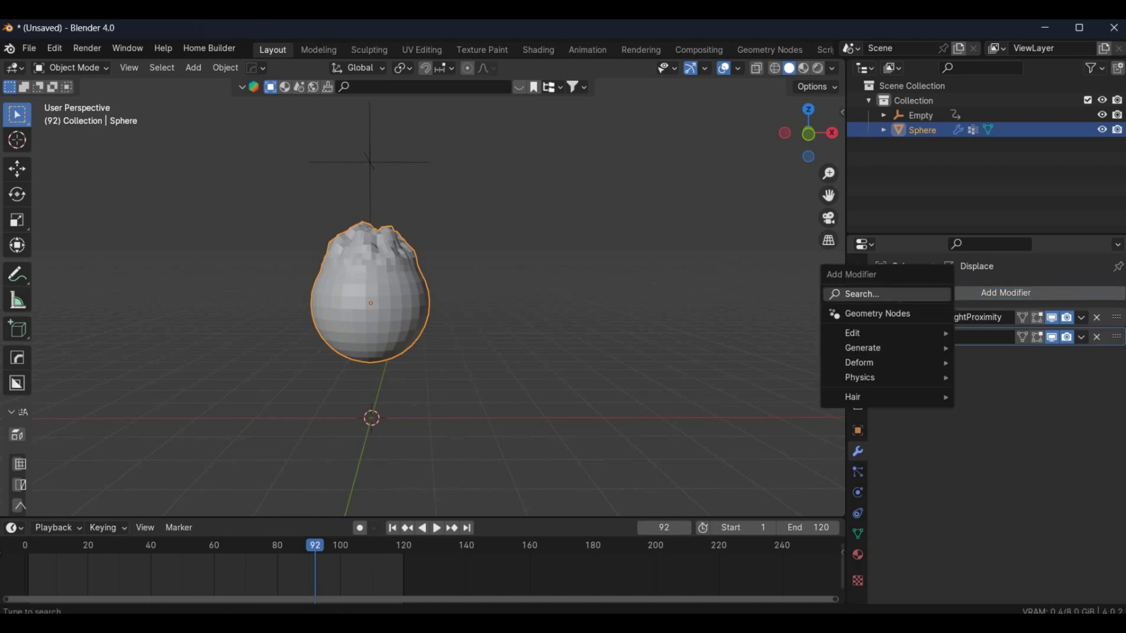
left_click(887, 294)
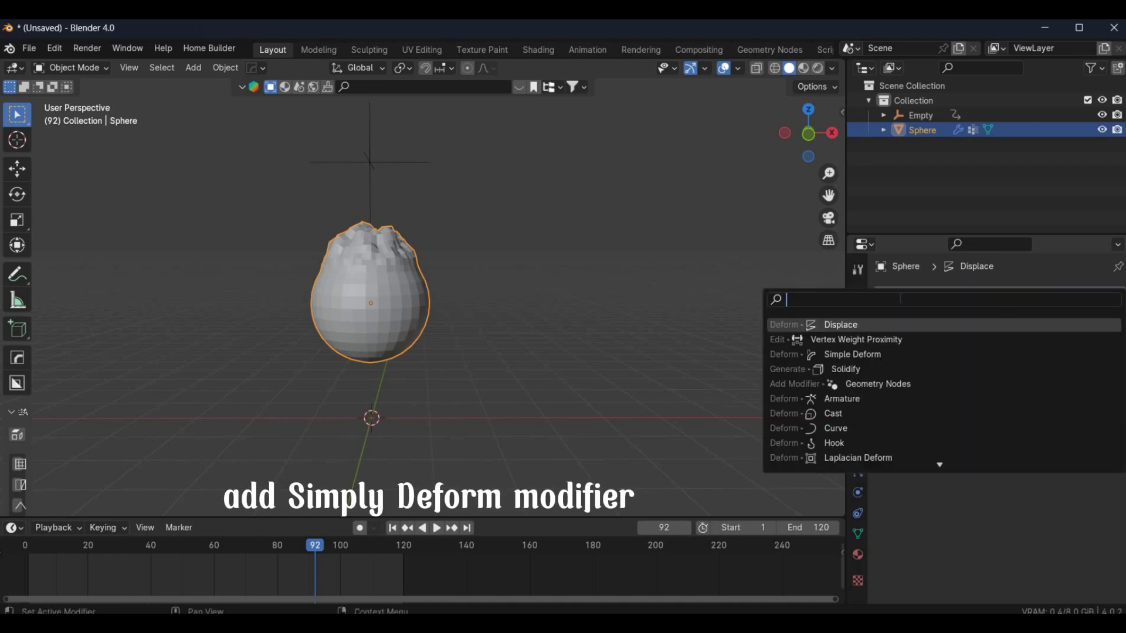
type("simpl")
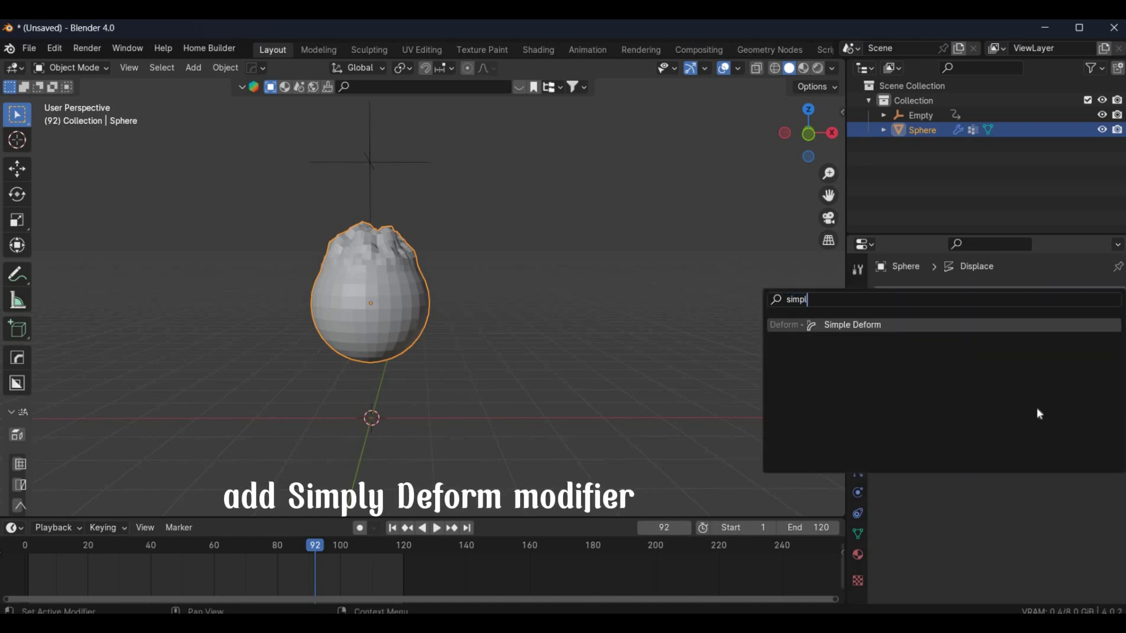
key("Return")
left_click(1038, 397)
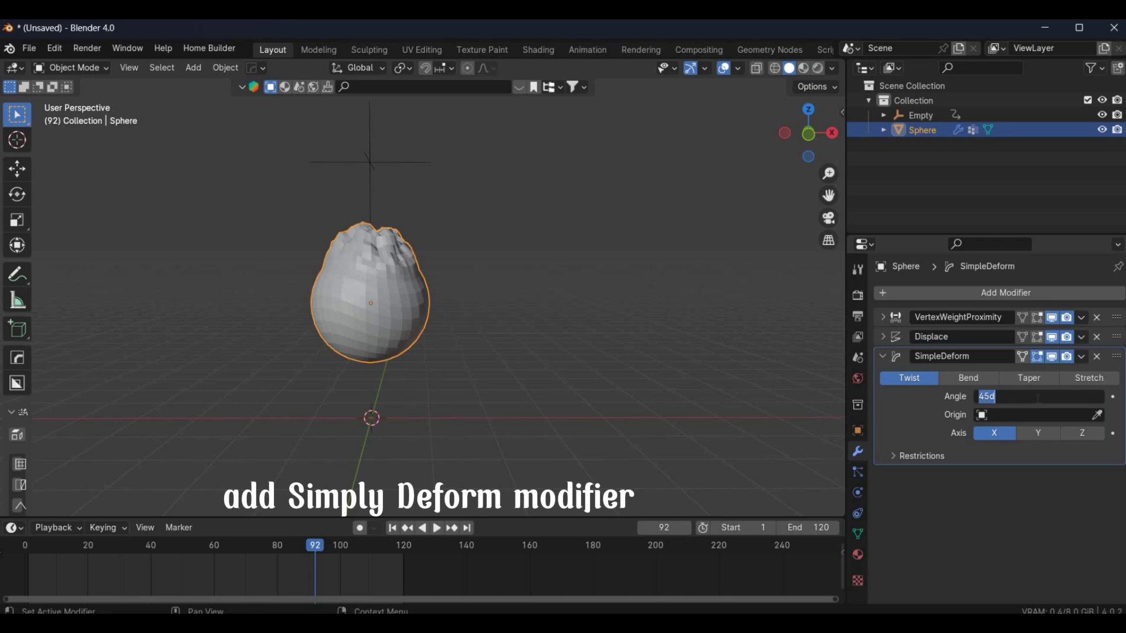
type("360")
key("Return")
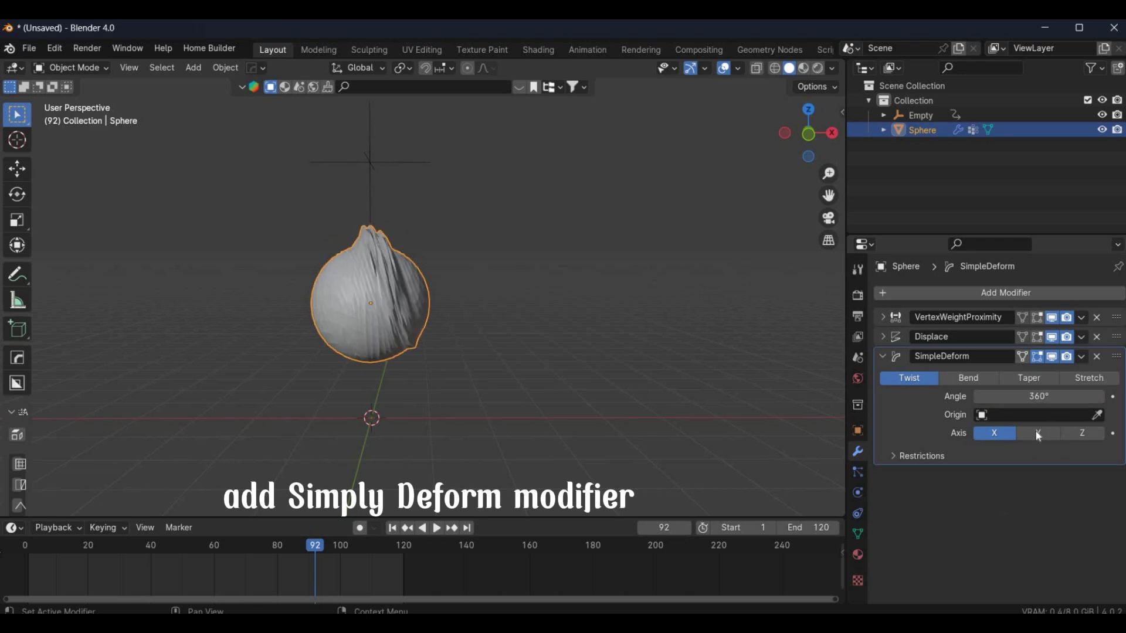
left_click(1080, 434)
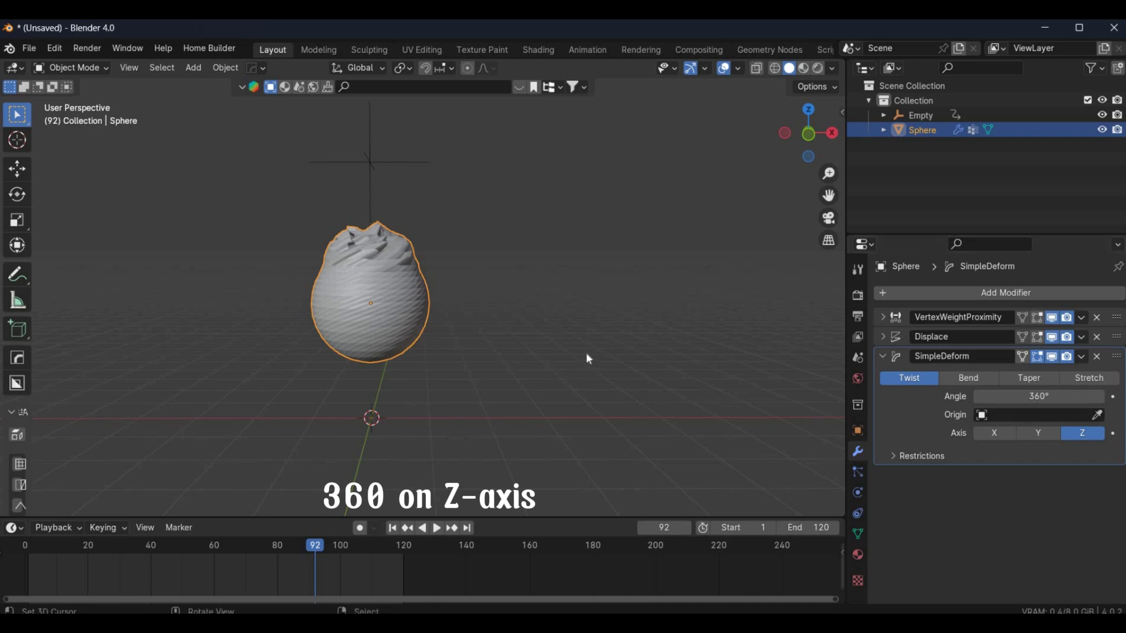
key("space")
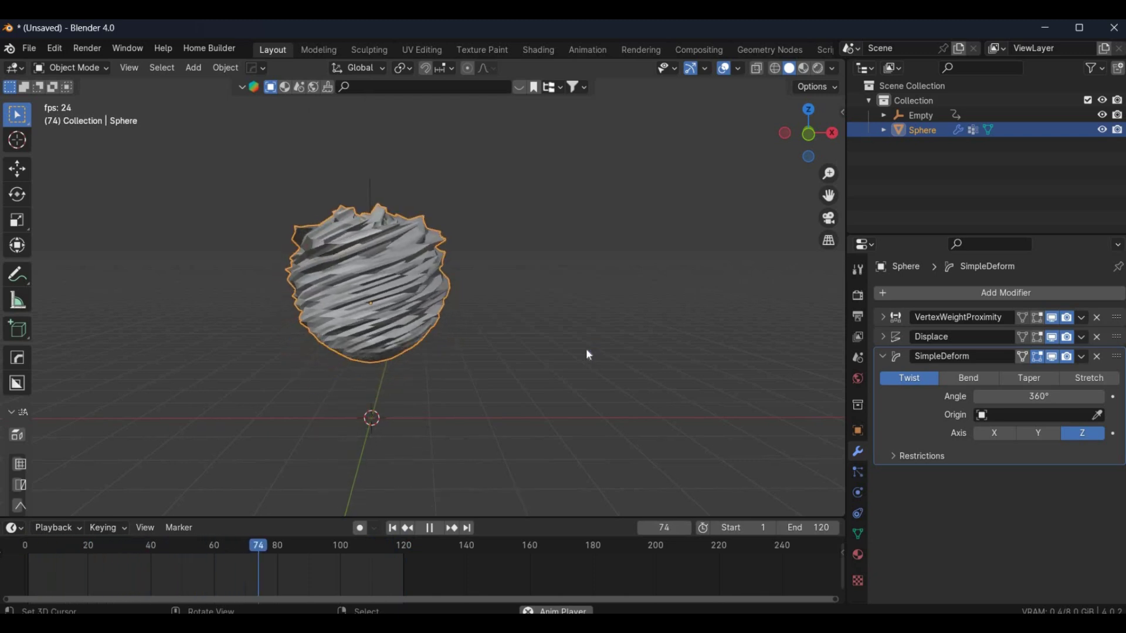
Stop playback, jump to frame 51 and apply Shade Smooth to the twisted sphere
key("space")
left_click(186, 556)
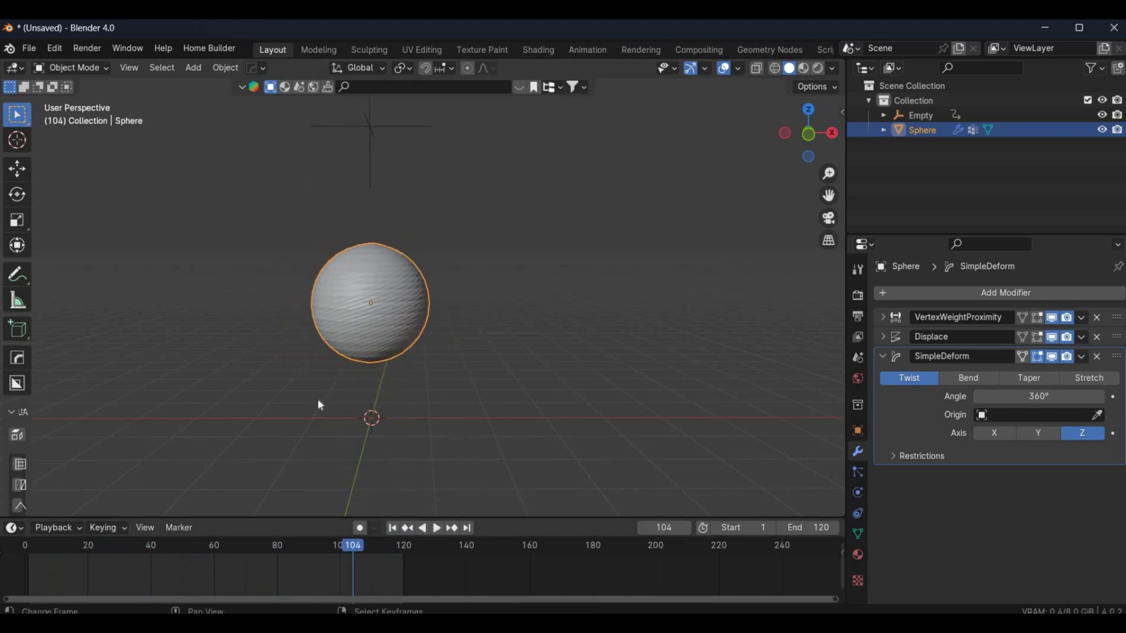
scroll(384, 332, "up", 1)
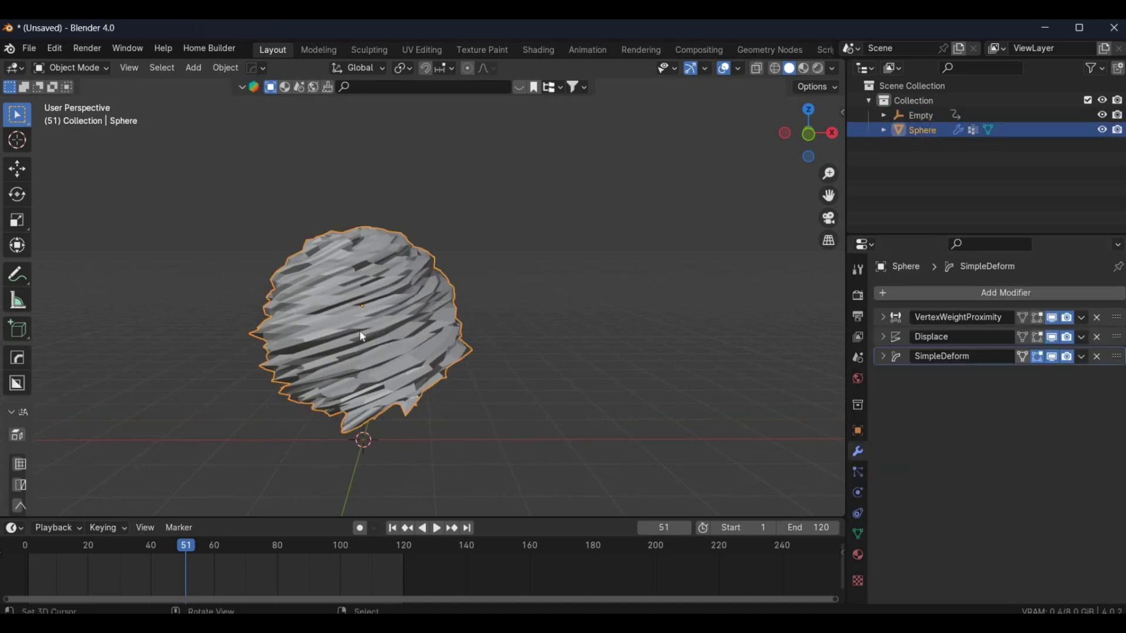
right_click(332, 325)
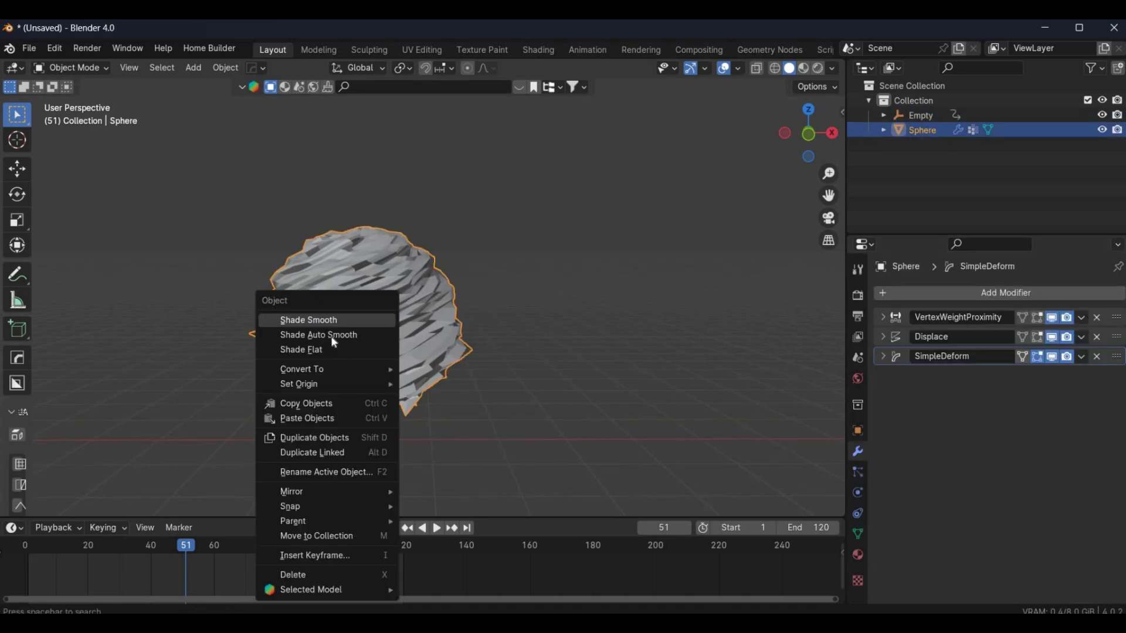
left_click(371, 316)
right_click(354, 298)
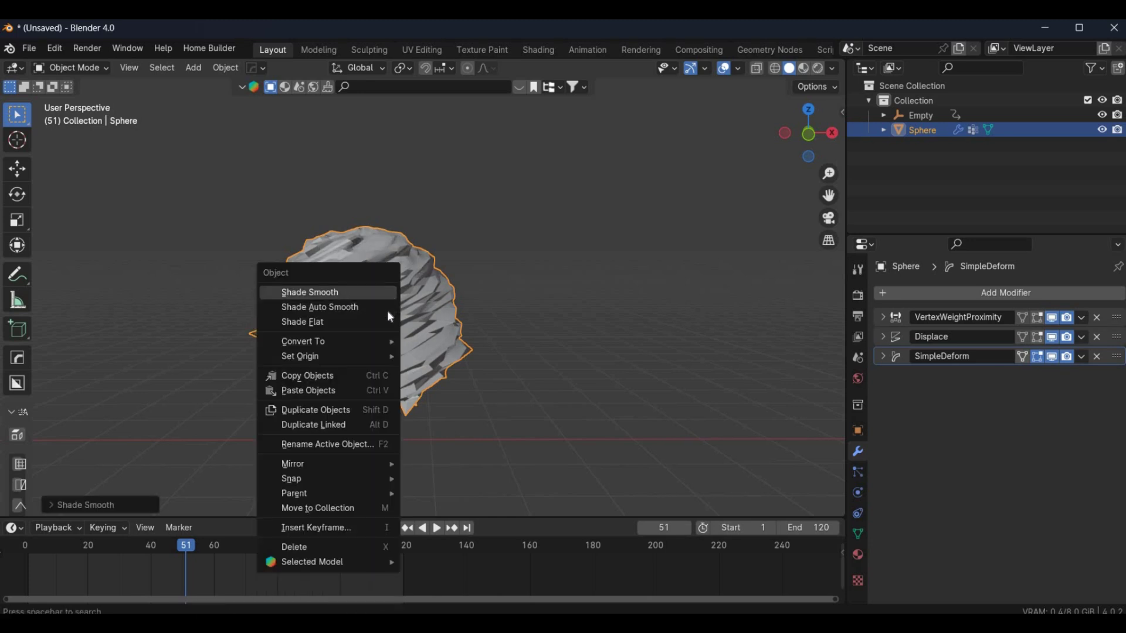
left_click(370, 293)
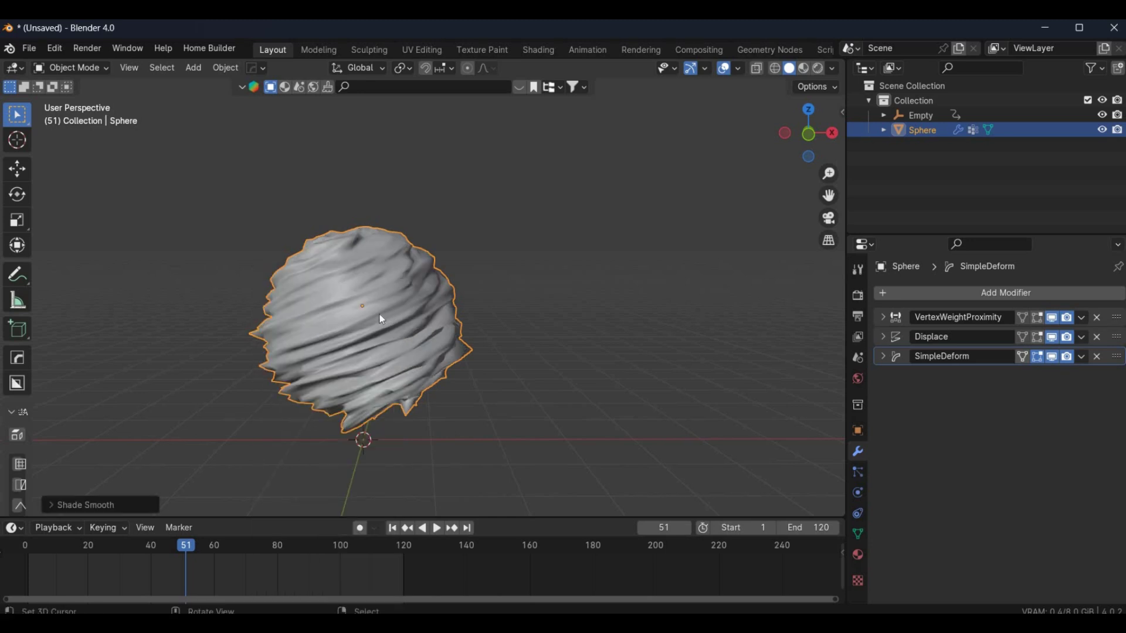
scroll(616, 387, "up", 1)
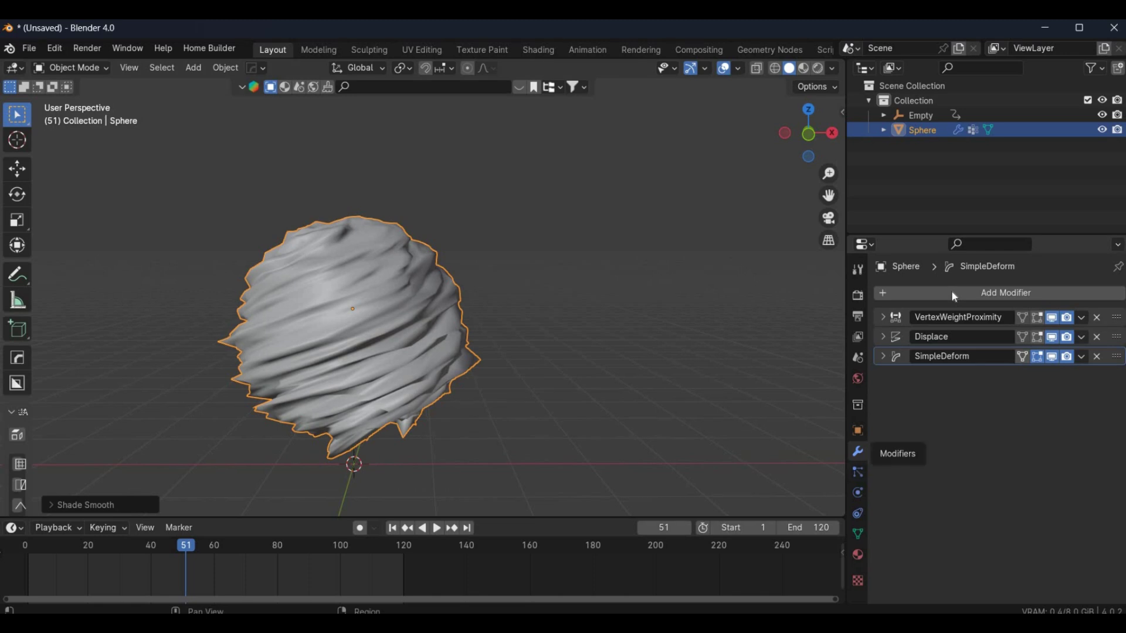
Add a Subdivision Surface modifier with Levels Viewport 2 and play the animation to check it
left_click(925, 293)
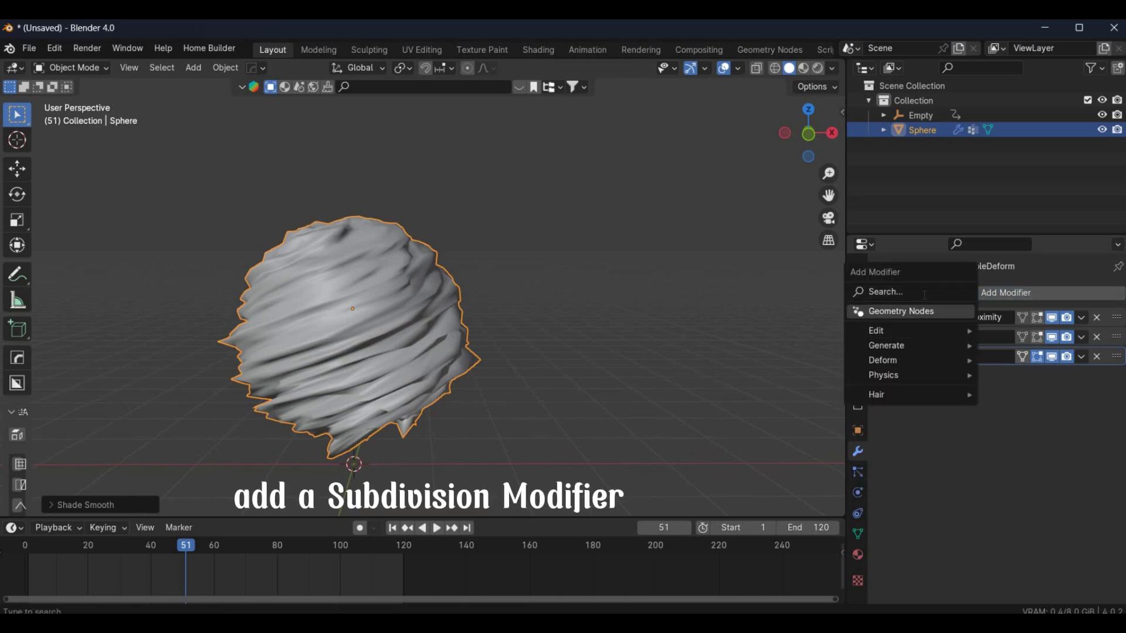
left_click(924, 294)
type("s")
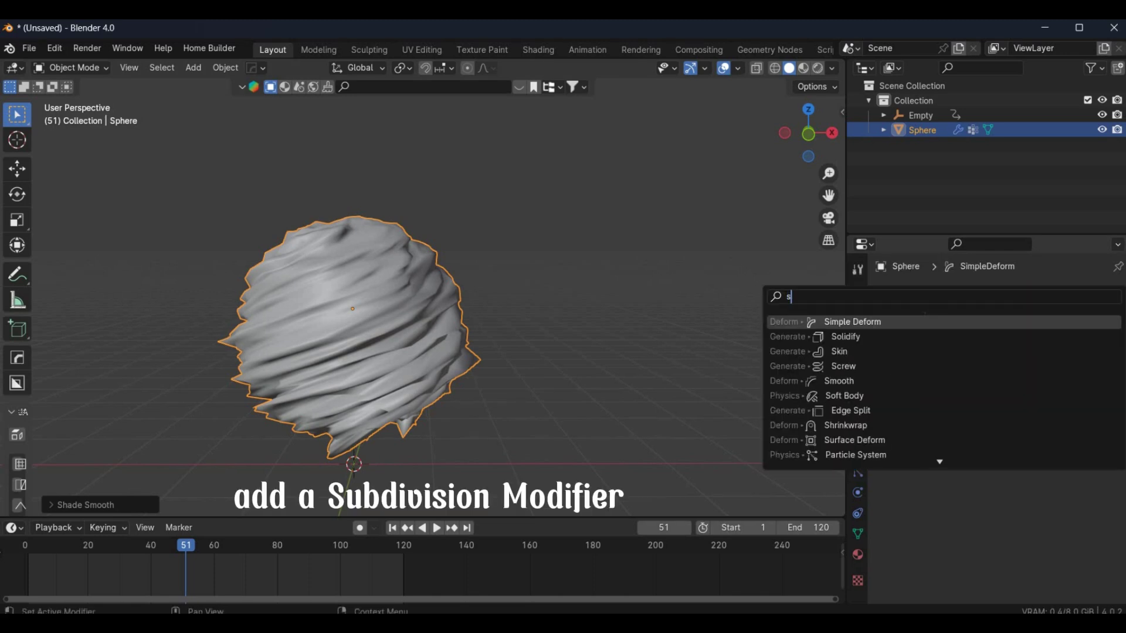
type("ub")
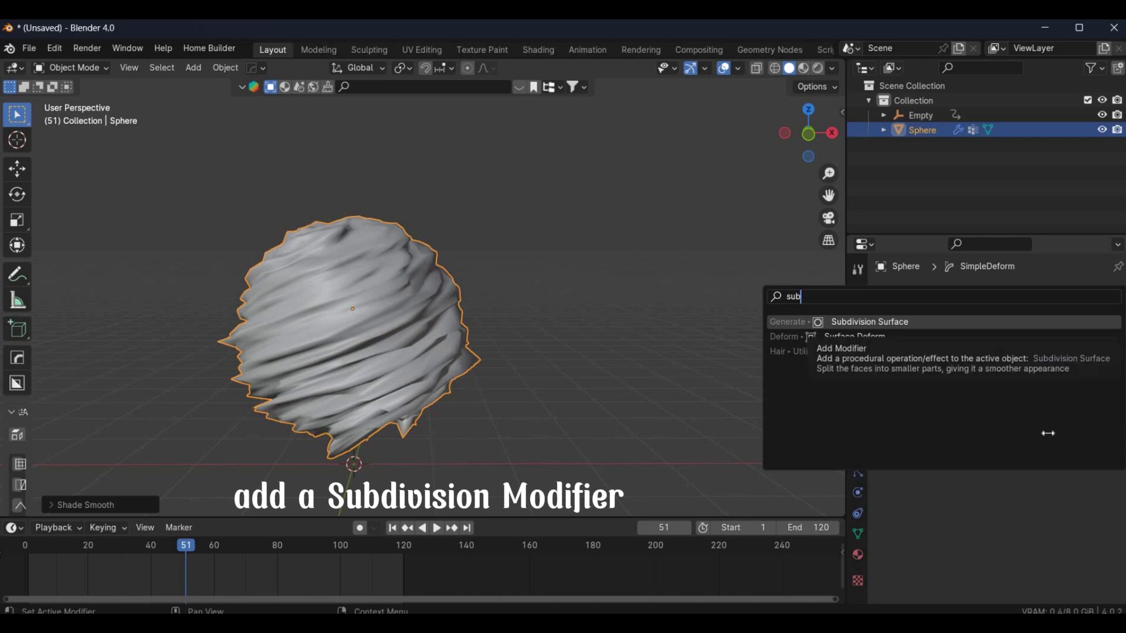
key("Return")
left_click(1100, 417)
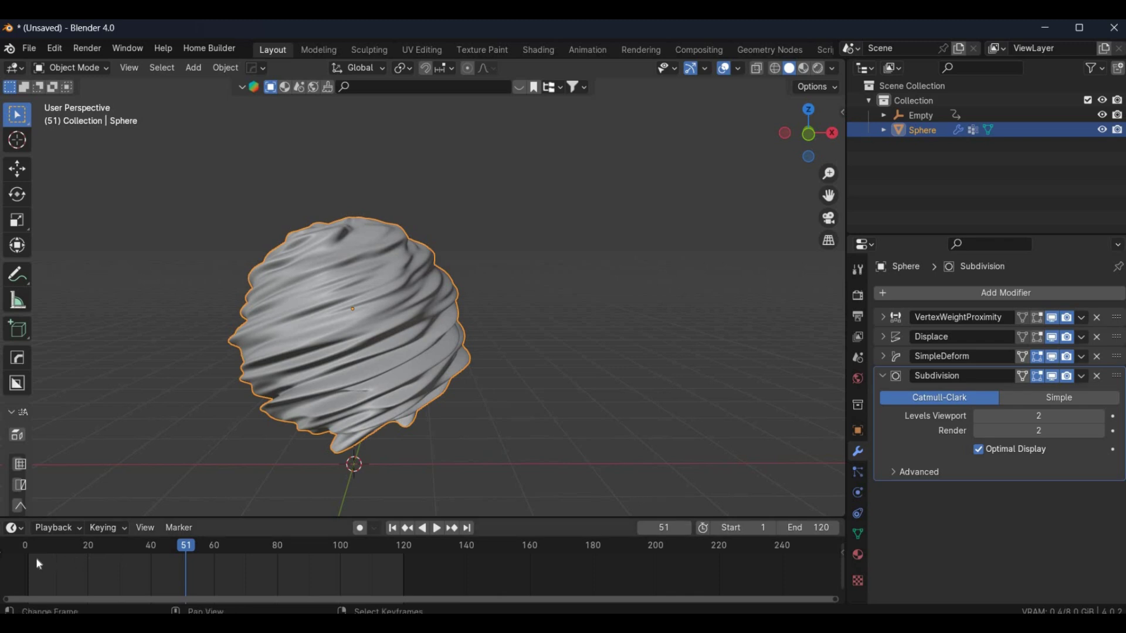
key("shift+ctrl+space")
key("space")
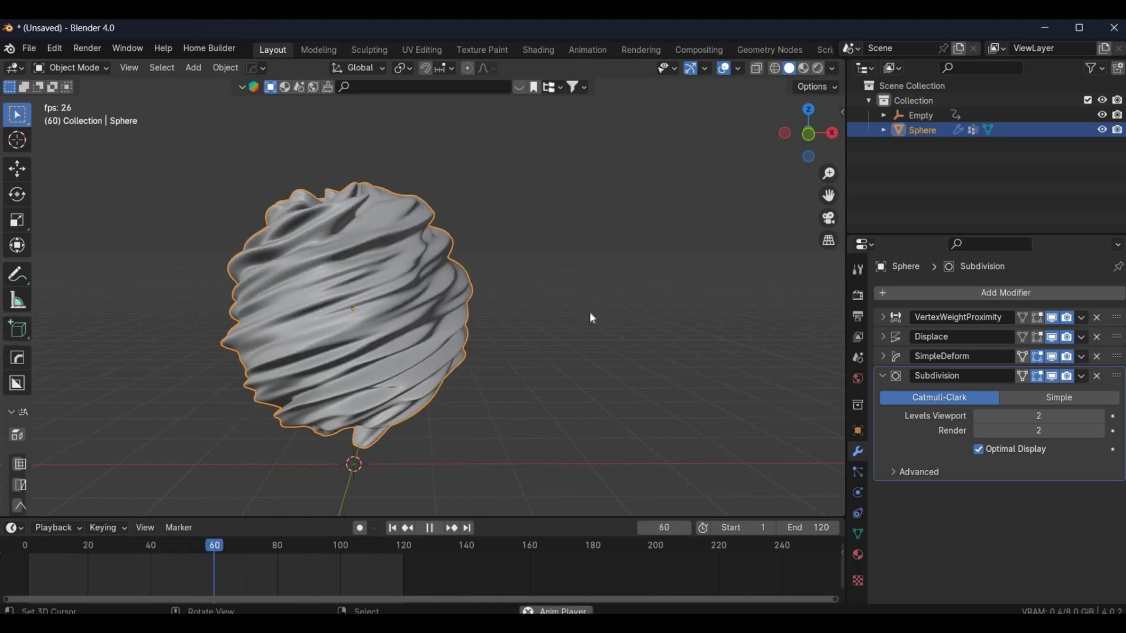
key("space")
key("space")
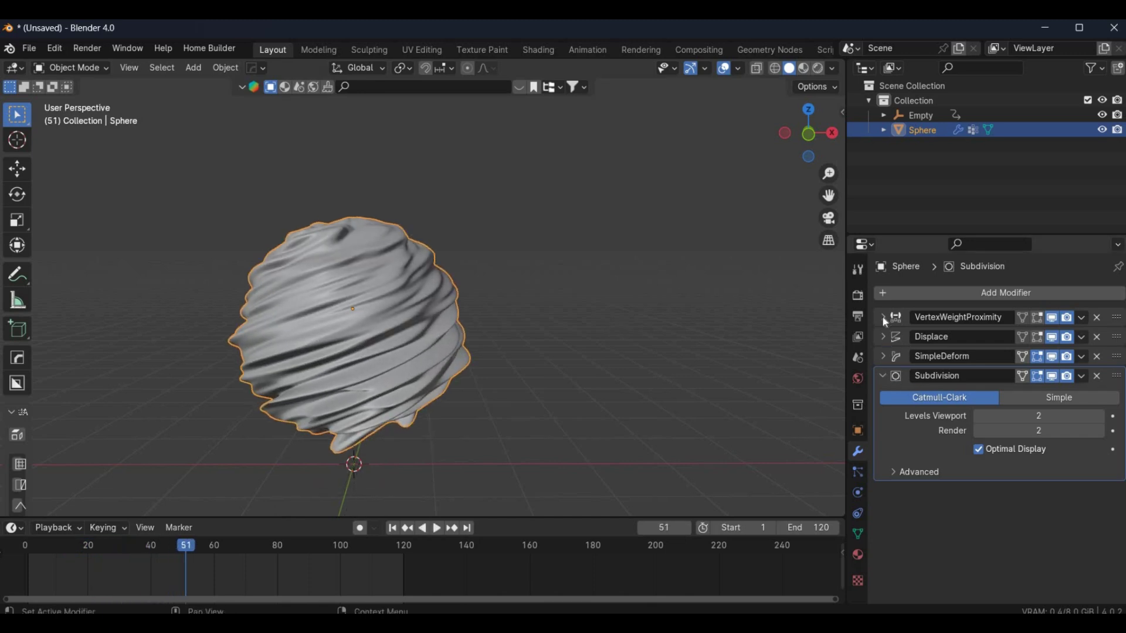
Expand the VertexWeightProximity, Displace and SimpleDeform panels to review the modifier stack
left_click(882, 318, "ctrl")
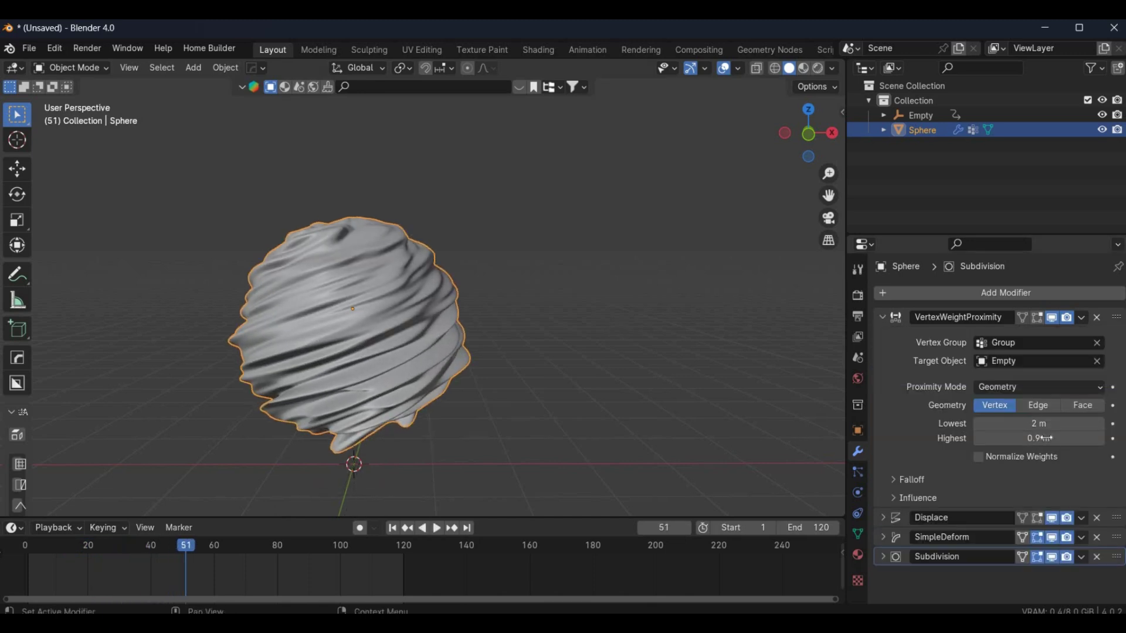
double_click(886, 314)
left_click(882, 319)
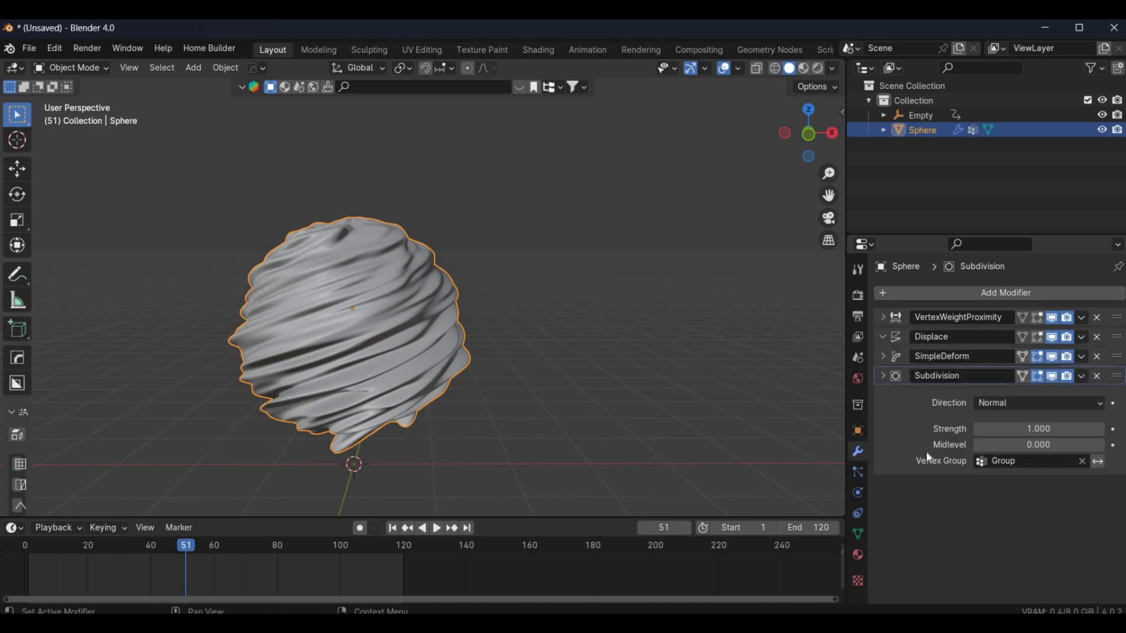
left_click(882, 317)
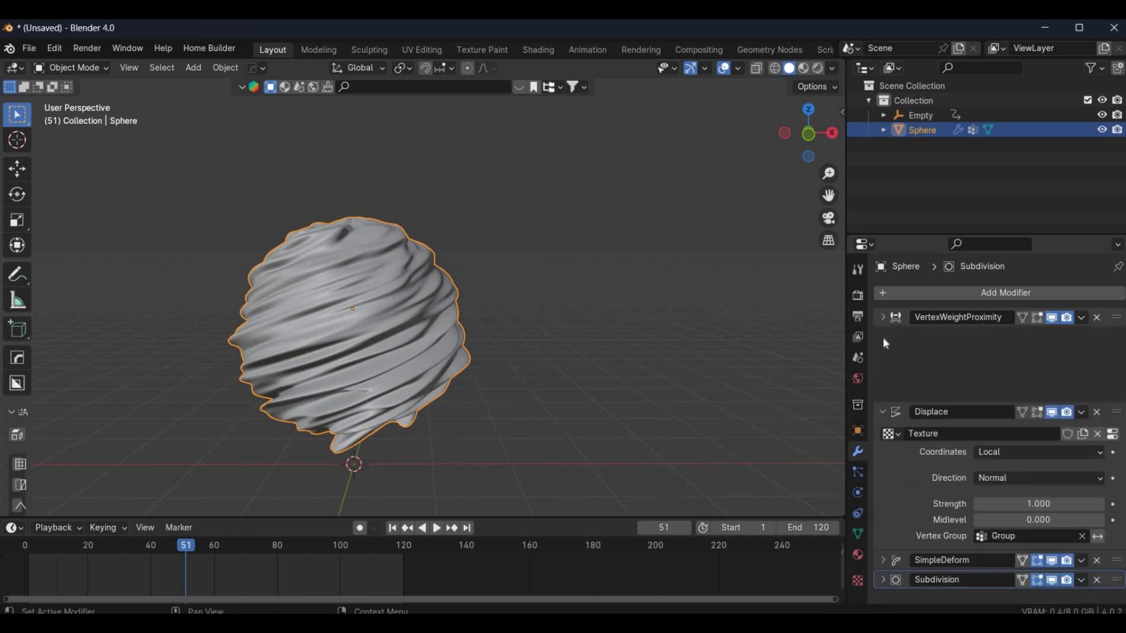
left_click(883, 336)
left_click(884, 356)
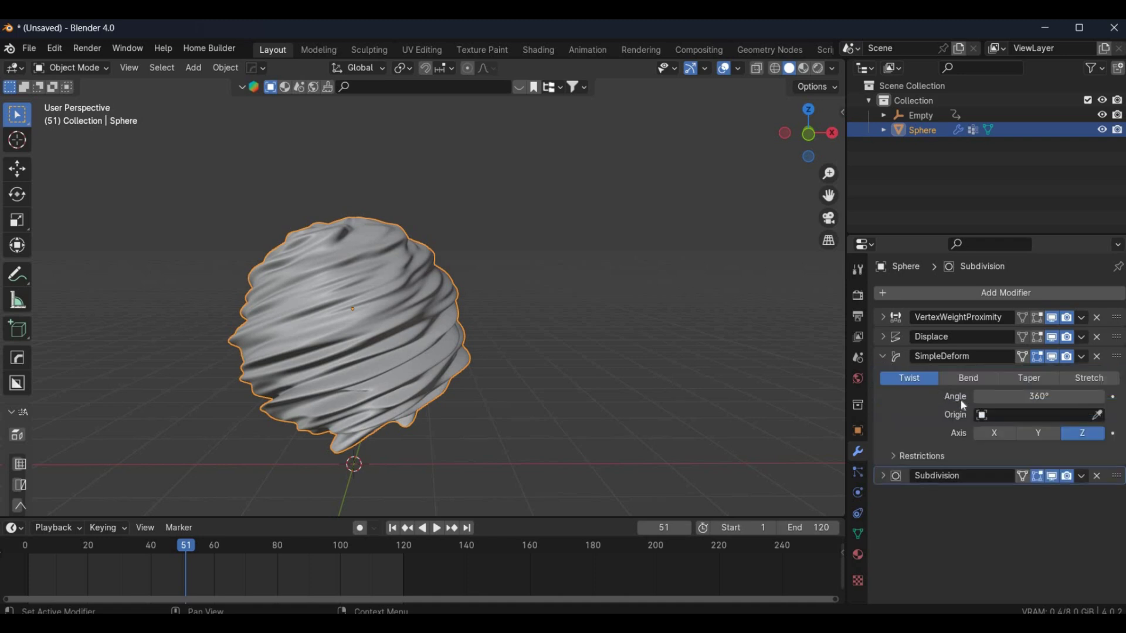
Set the SimpleDeform Origin to the Empty and play the animation to watch the twist
left_click(1011, 415)
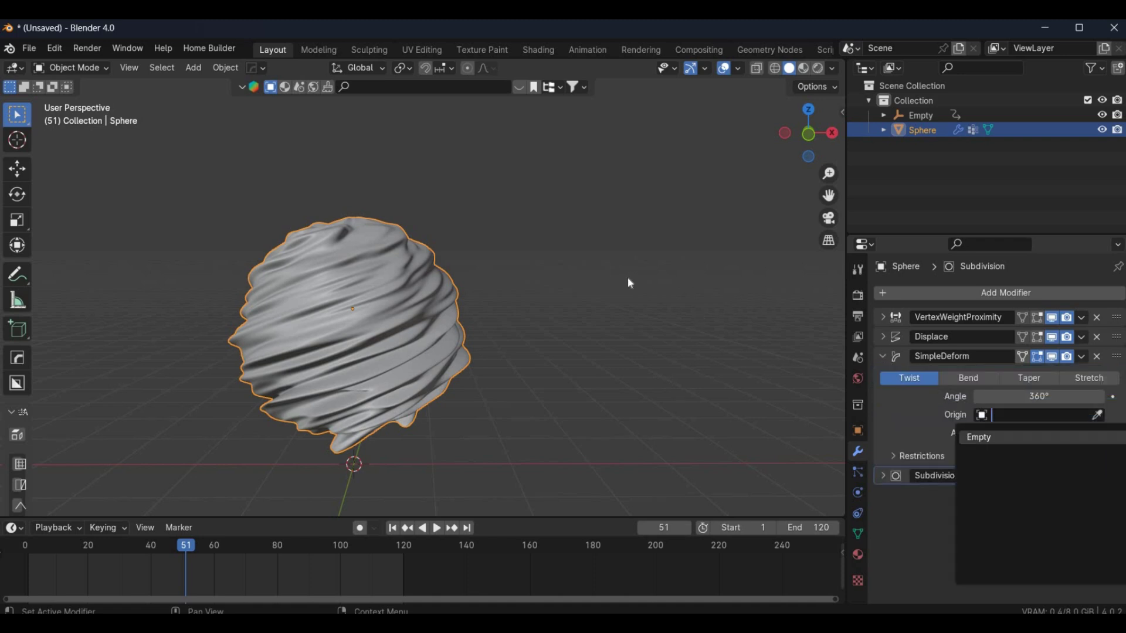
key("Return")
key("space")
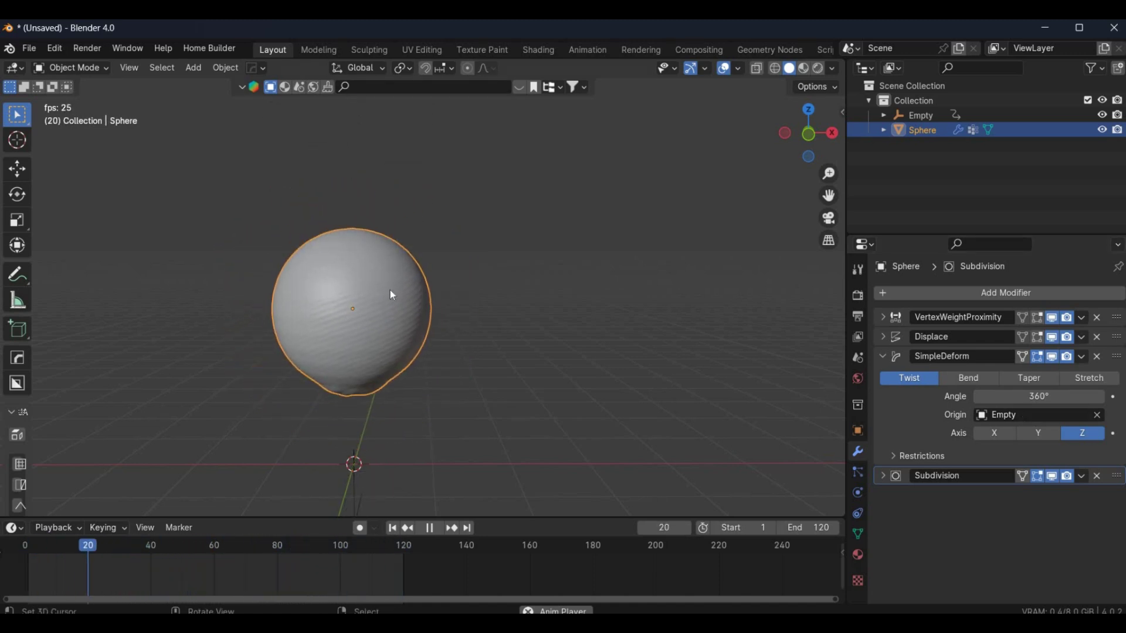
key("KP_Decimal")
key("space")
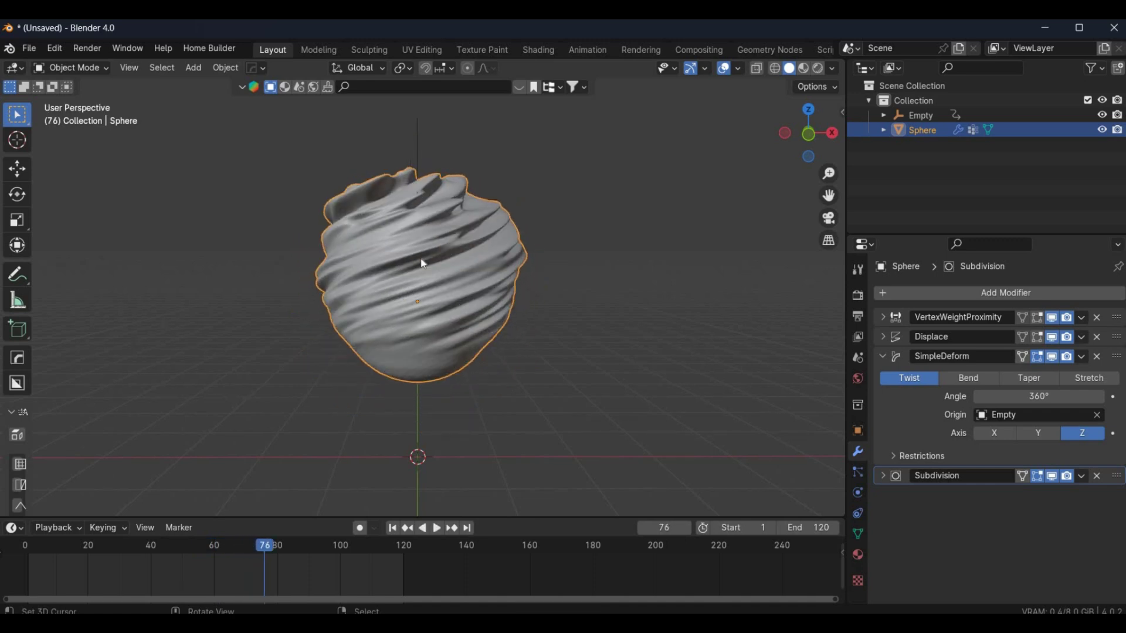
middle_click_drag(439, 280, 396, 92)
Add a plane and scale it up into a large floor behind the sphere
key("shift+a")
mouse_move(358, 129)
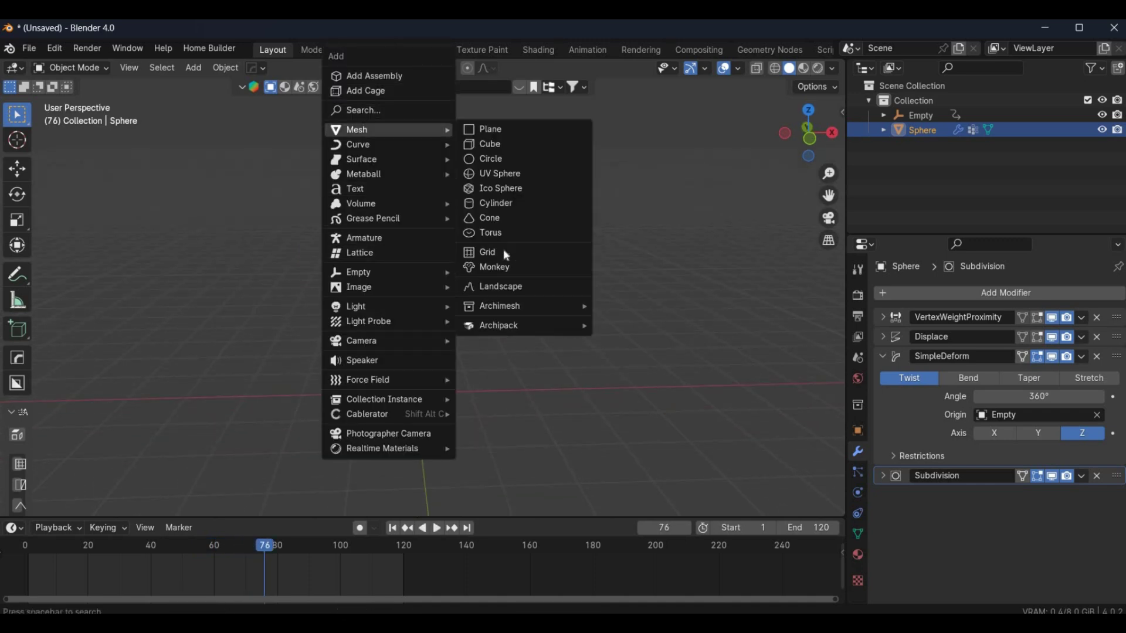
left_click(516, 129)
key("s")
left_click(505, 304)
key("Tab")
middle_click_drag(505, 304, 551, 258)
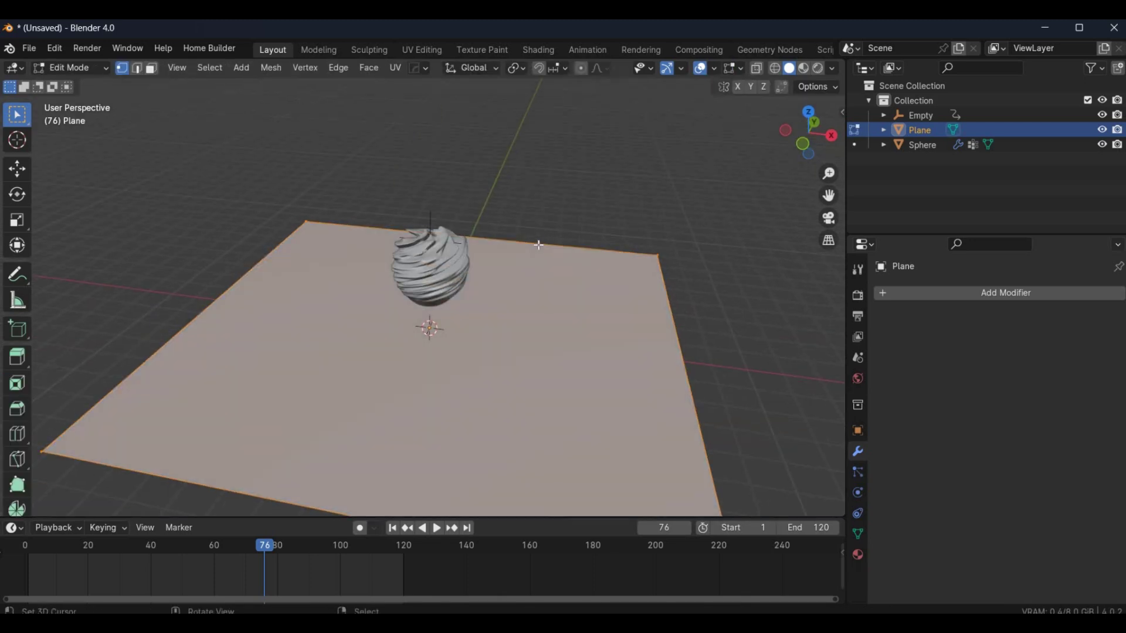
Extrude the plane's back edge straight up into a wall and bevel the crease
key("alt+a")
key("e")
key("z")
left_click(520, 263)
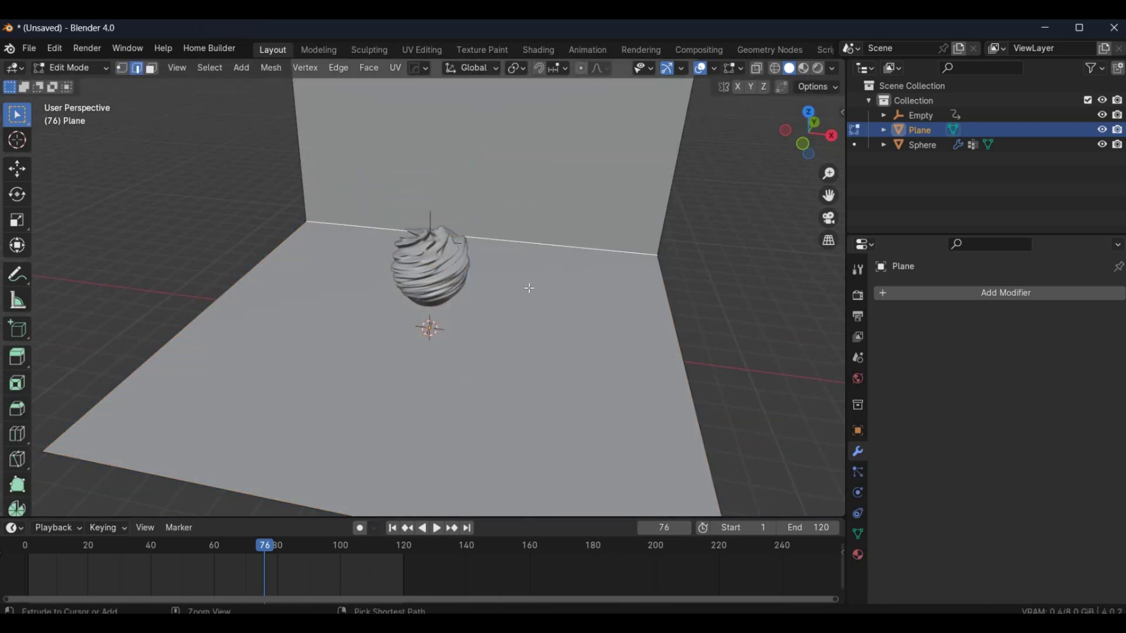
key("ctrl+b")
scroll(530, 317, "up", 5)
left_click(531, 338)
Return to object mode and shade the curved backdrop smooth
key("Tab")
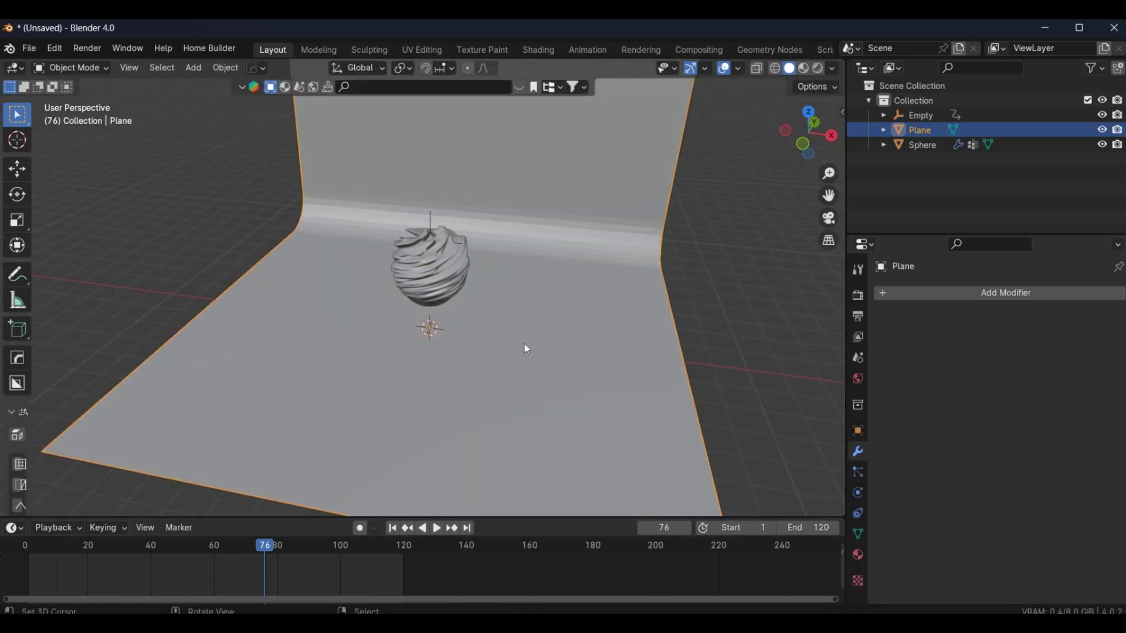
right_click(526, 340)
left_click(484, 324)
middle_click_drag(476, 248, 375, 410)
key("shift+a")
Add a camera aligned to the view, rotate it, and move the backdrop to fill the shot
left_click(328, 492)
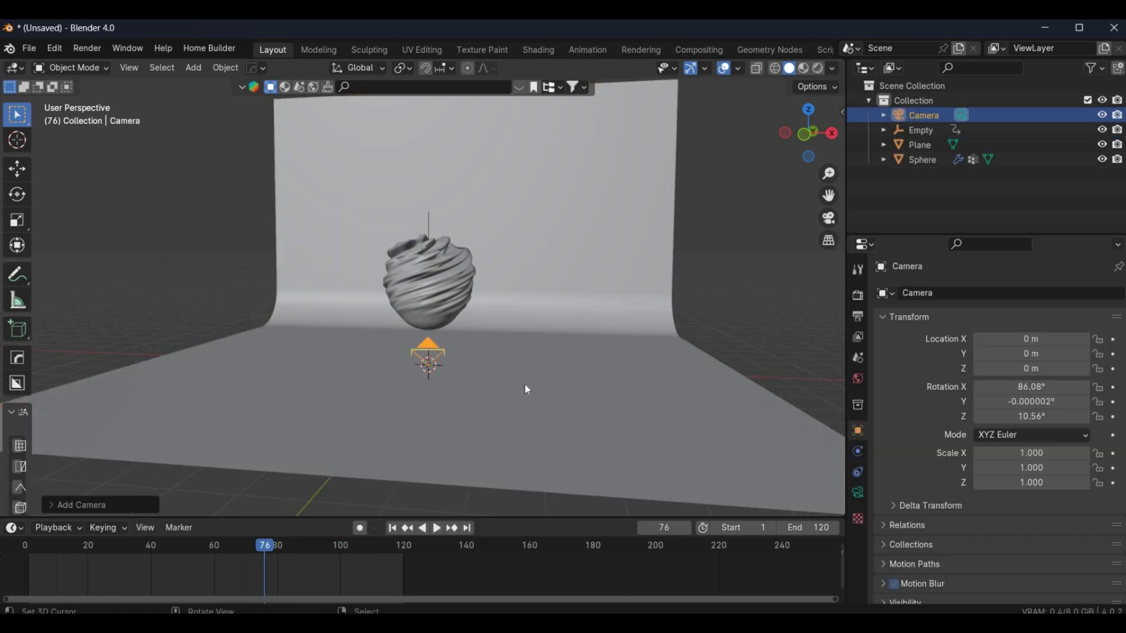
key("ctrl+alt+KP_0")
key("r")
left_click(603, 368)
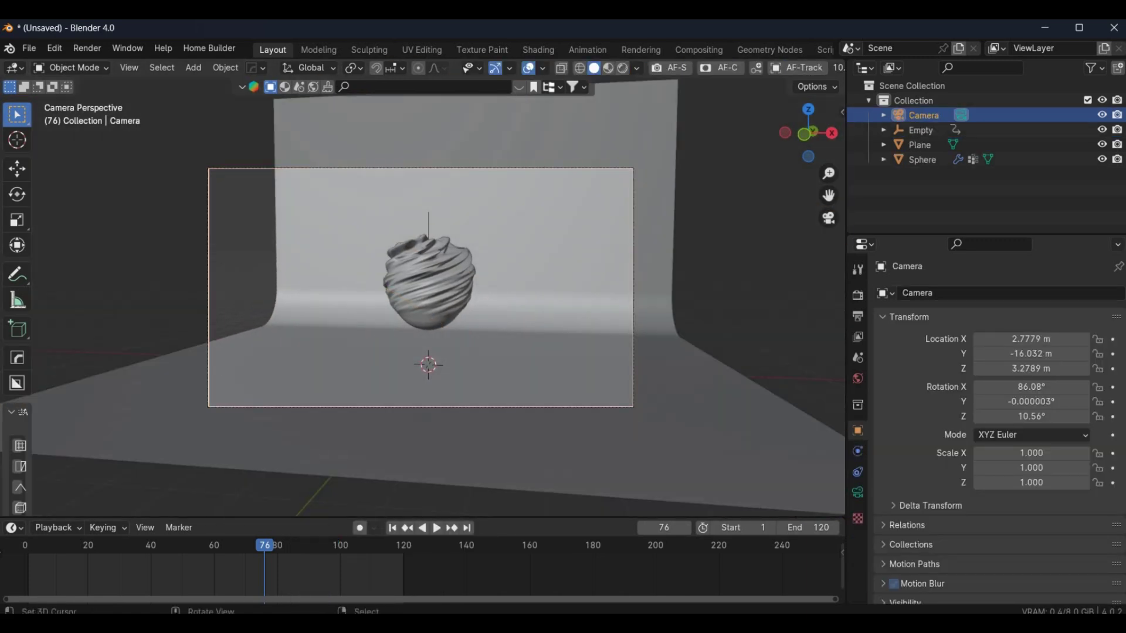
left_click(629, 408)
key("g")
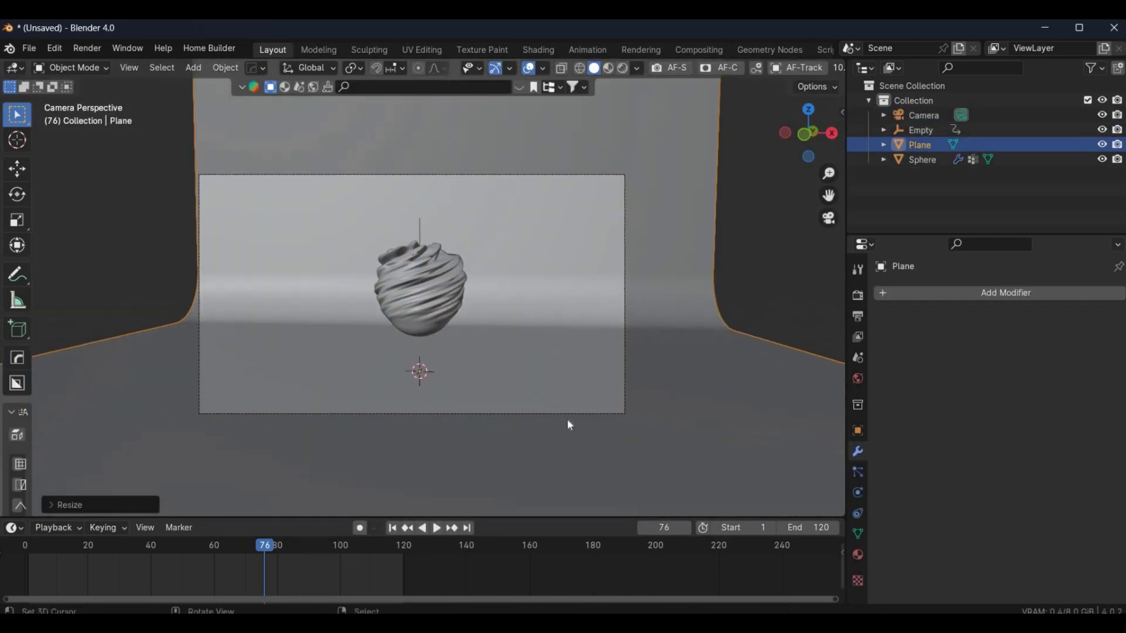
left_click(464, 333)
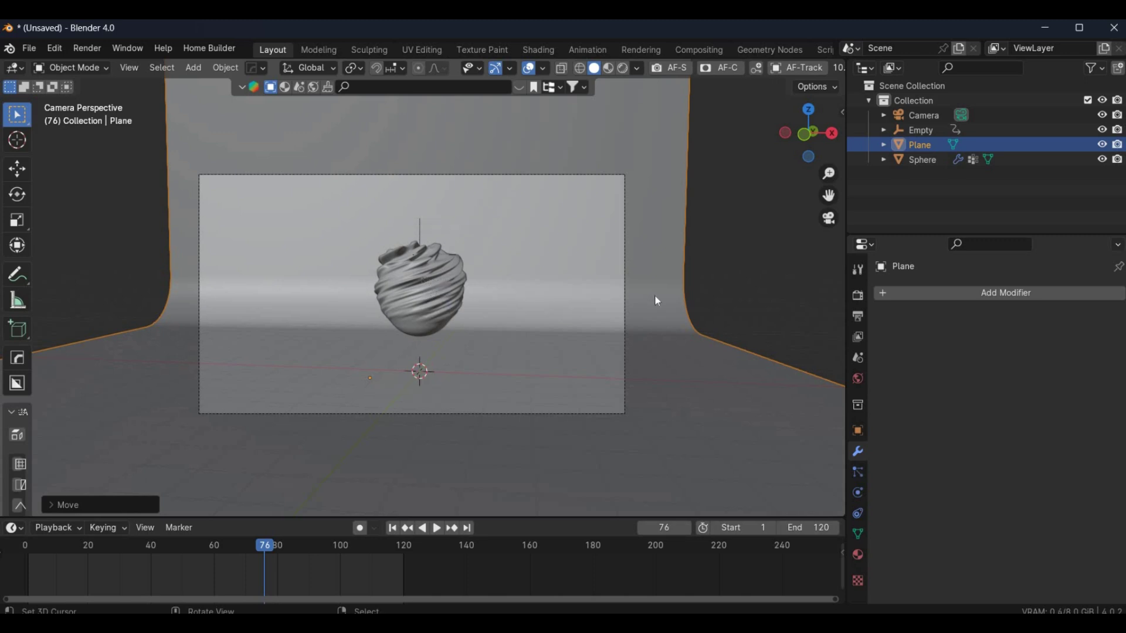
left_click(923, 159)
Add a Starlight Sun, switch to Rendered shading, and rotate the sun horizontally
key("n")
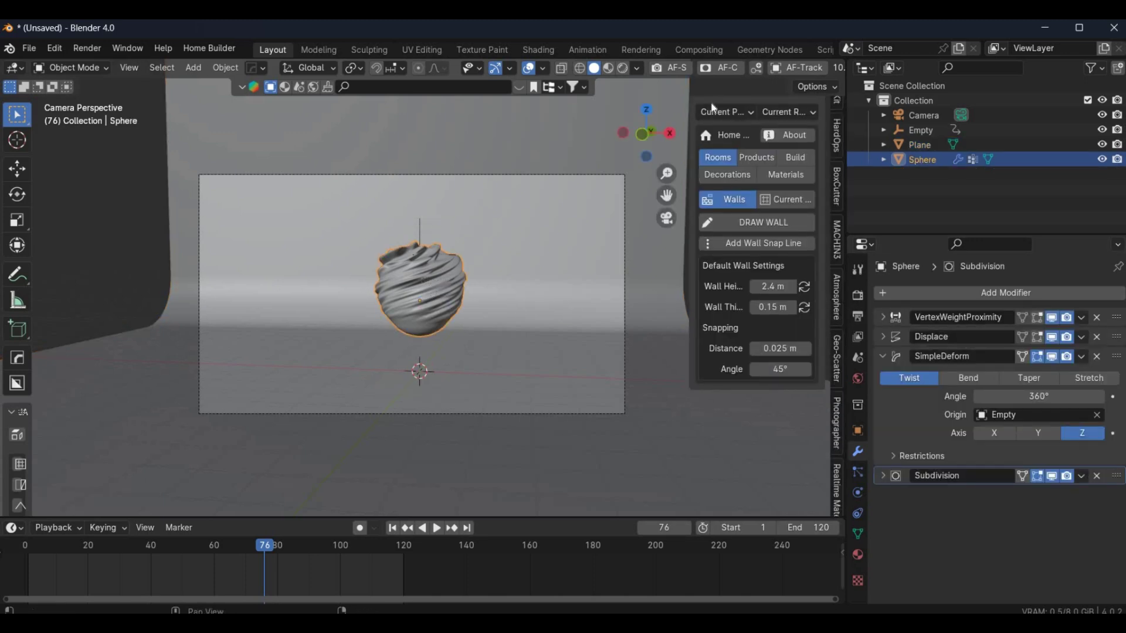
left_click(837, 386)
key("n")
key("z")
key("8")
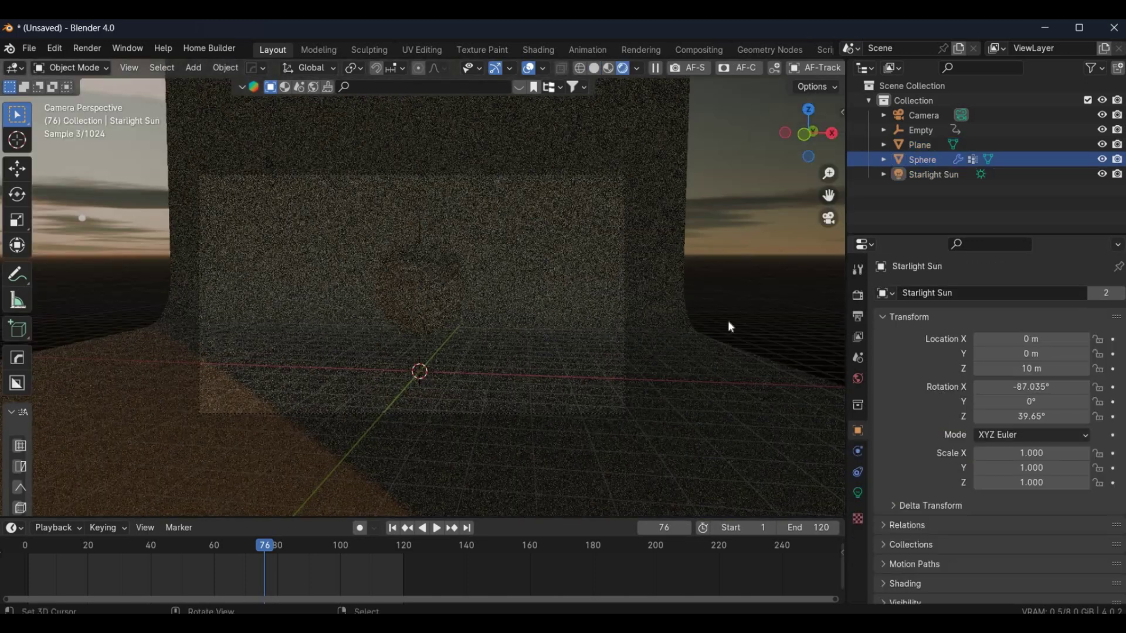
key("n")
mouse_move(763, 188)
left_mouse_down()
mouse_move(789, 188)
mouse_move(763, 188)
mouse_move(798, 203)
left_mouse_up()
Give the backdrop plane a new material with a black base colour
left_click(920, 145)
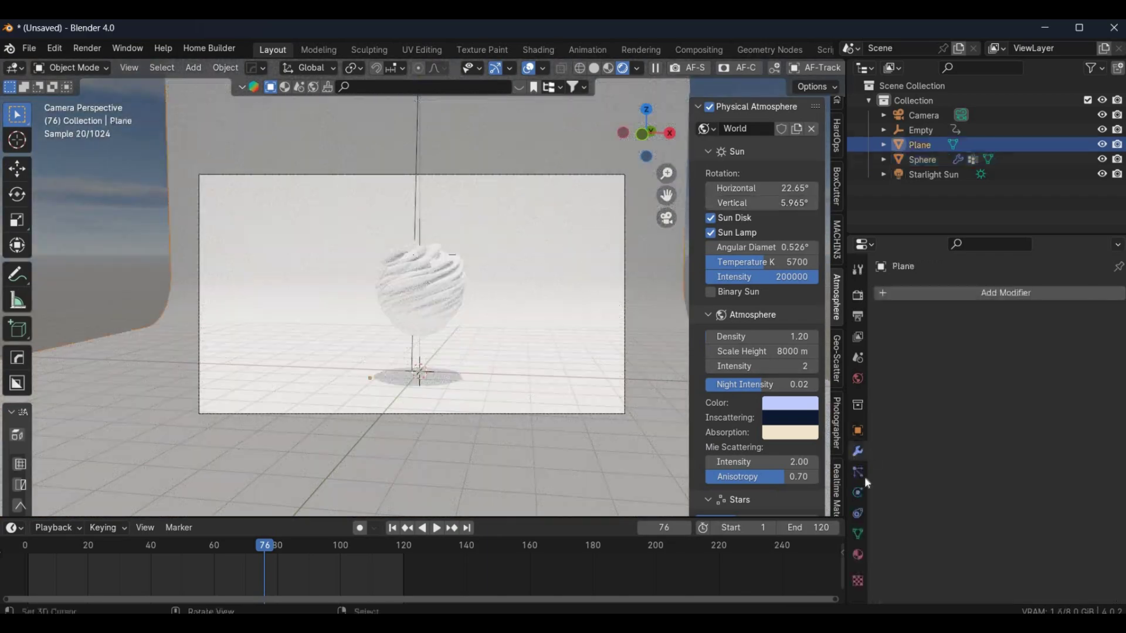
left_click(858, 554)
left_click(1046, 447)
left_click_drag(1093, 222, 1093, 342)
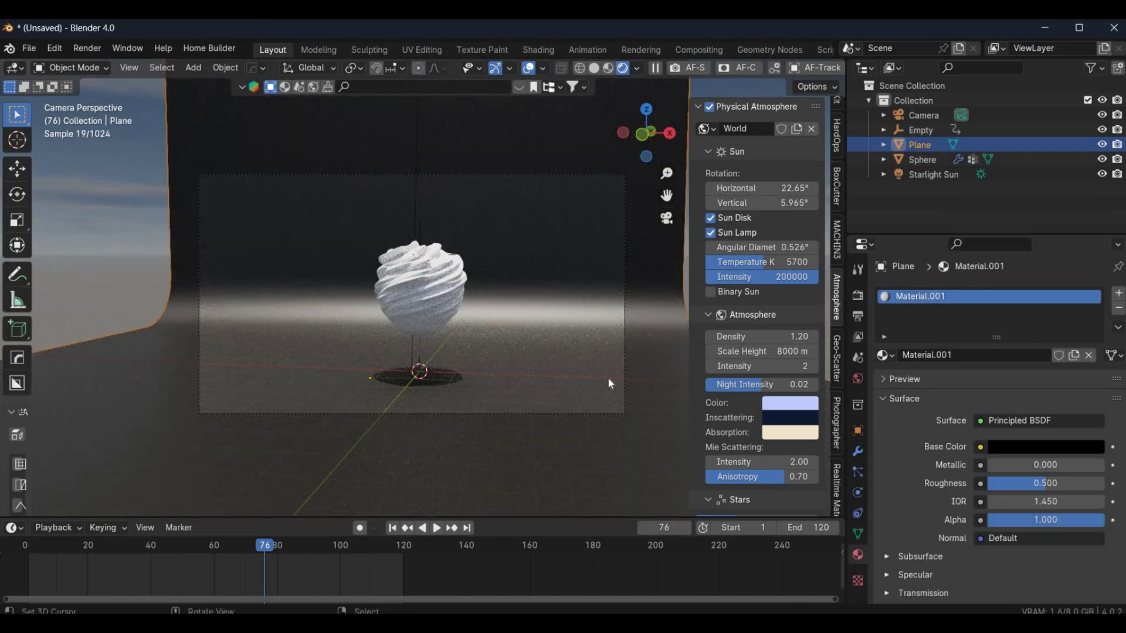
Set the sphere's material to grey, Metallic 1.0, Roughness 0.304, then preview through the camera
key("n")
key("space")
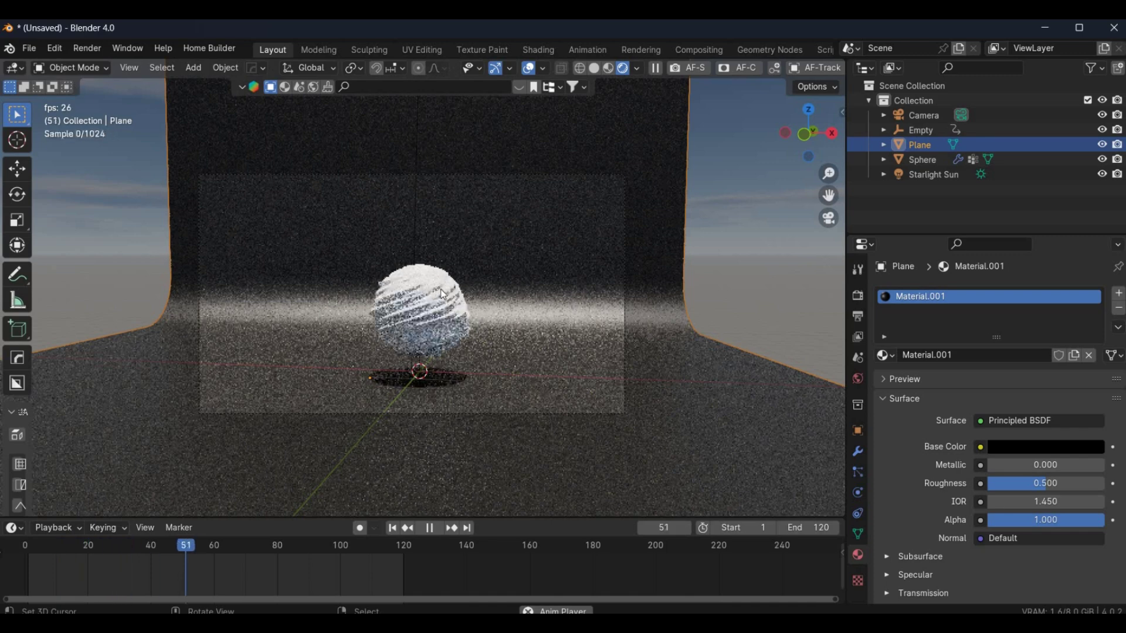
left_click(434, 282)
left_click(1046, 447)
left_click_drag(1093, 223, 1093, 276)
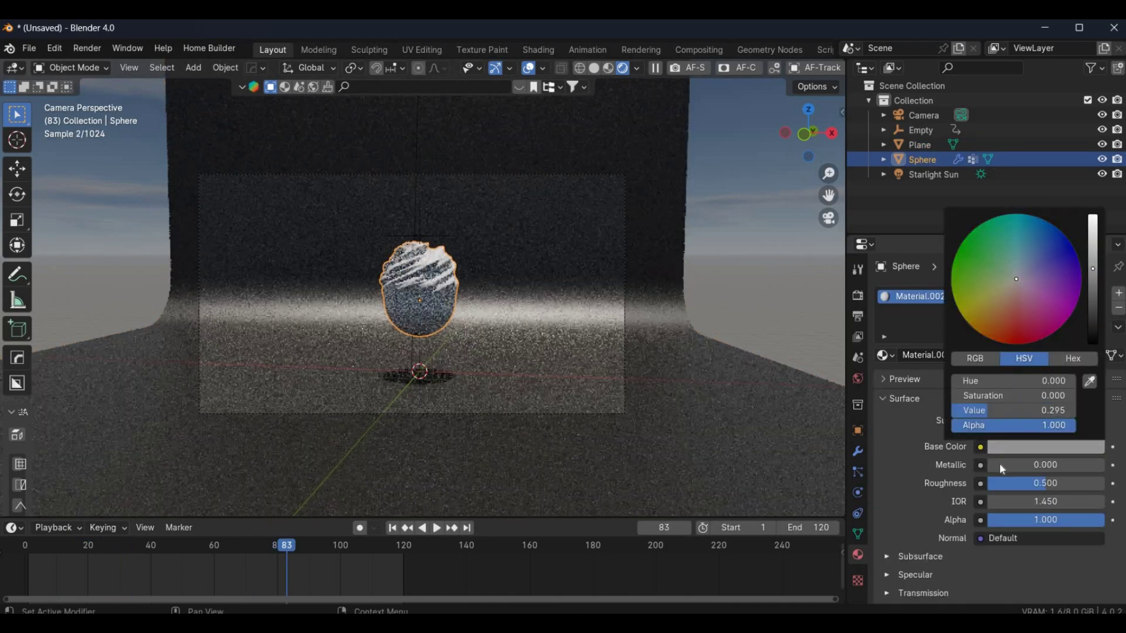
mouse_move(999, 465)
left_mouse_down()
mouse_move(1102, 465)
mouse_move(1023, 483)
left_mouse_up()
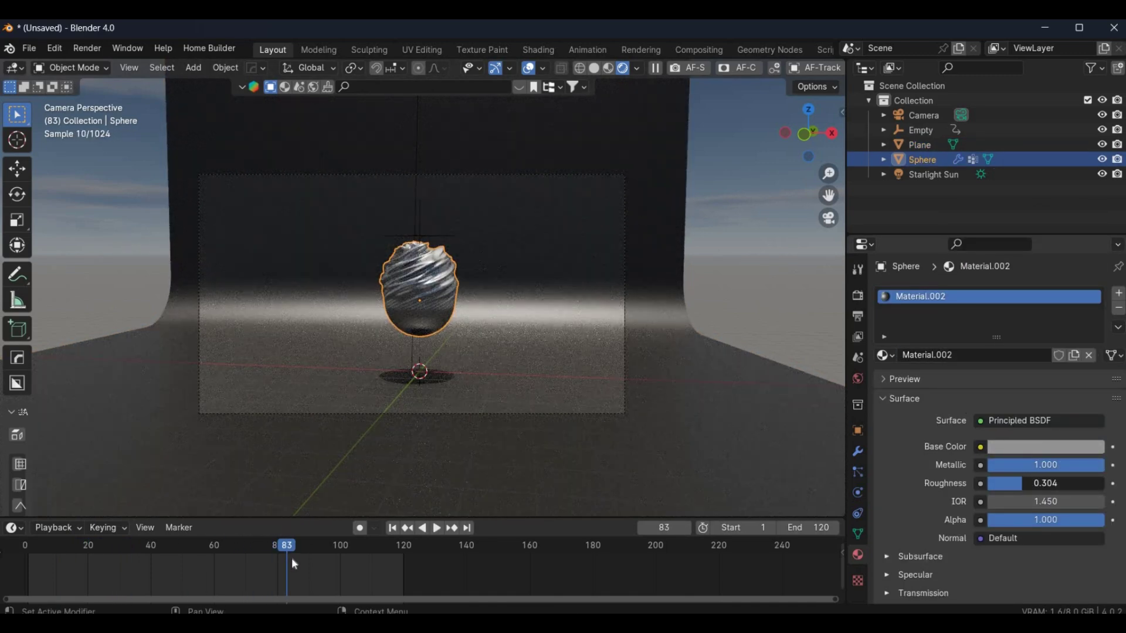
key("space")
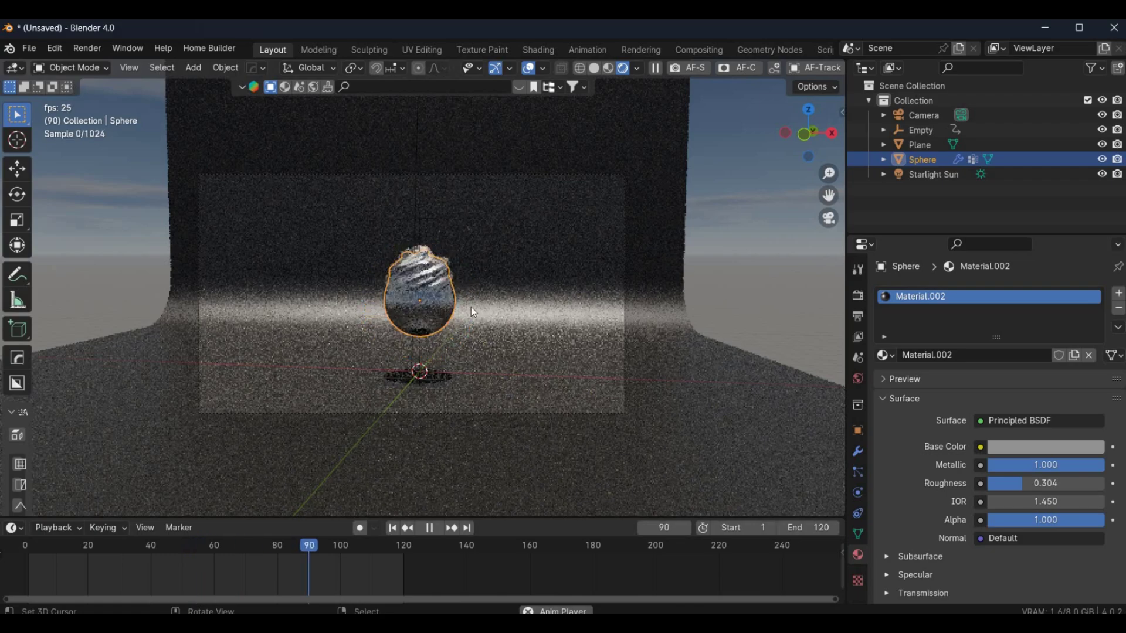
scroll(471, 307, "up", 5)
key("KP_0")
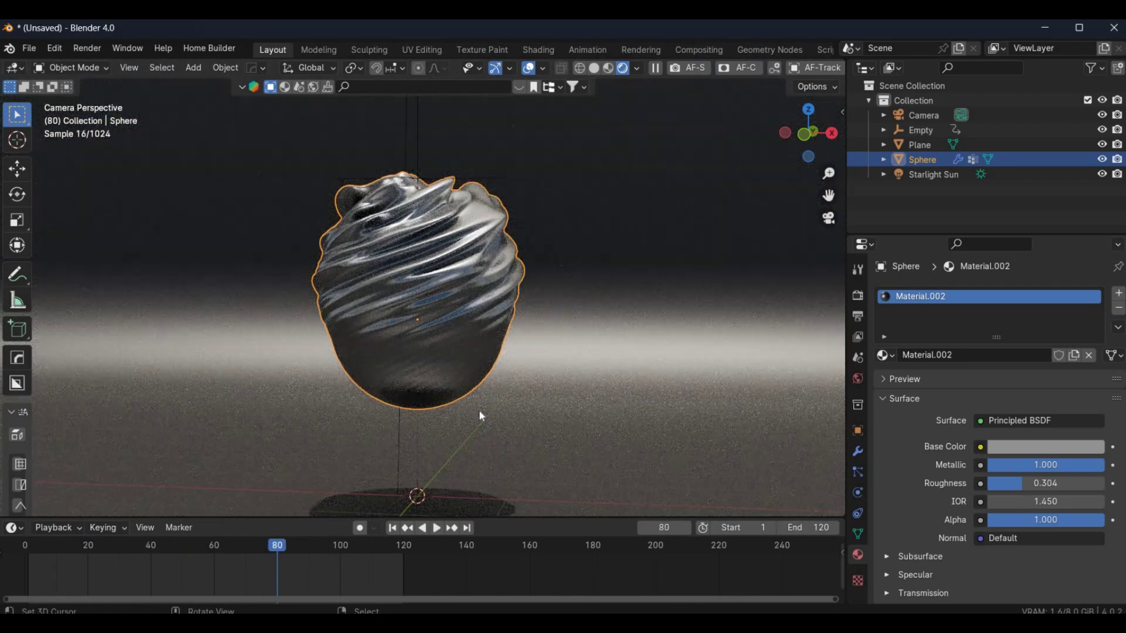